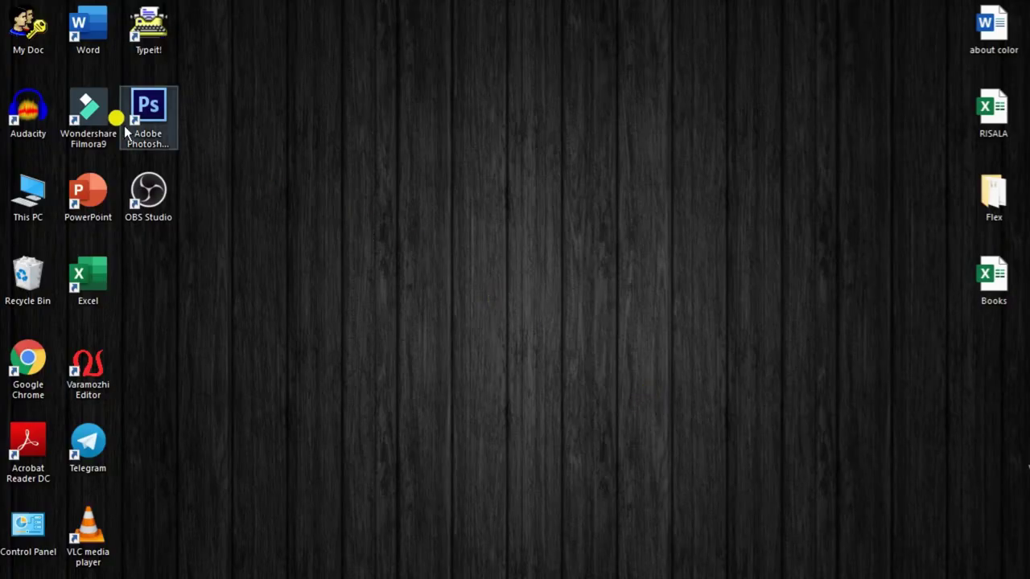
- Launch Photoshop and create an 800 × 800 px document at 300 resolution with white background
double_click(131, 107)
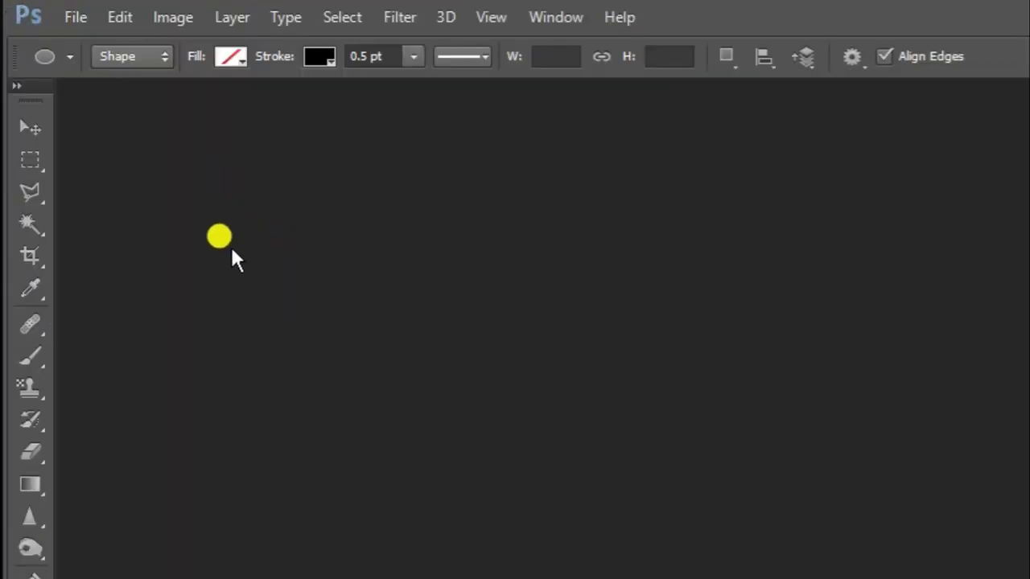
left_click(72, 20)
left_click(89, 44)
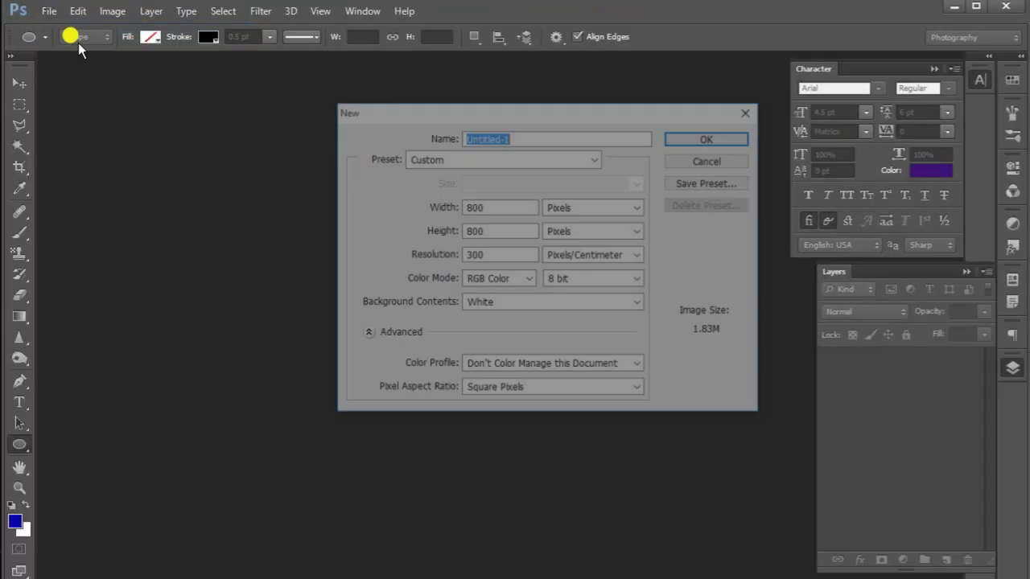
left_click(478, 208)
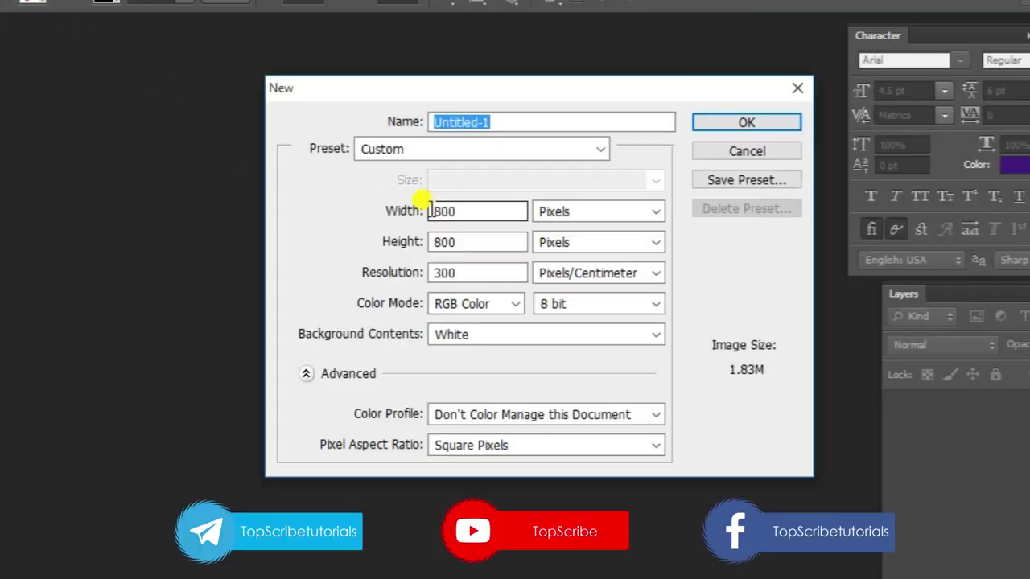
left_click(445, 239)
left_click(449, 272)
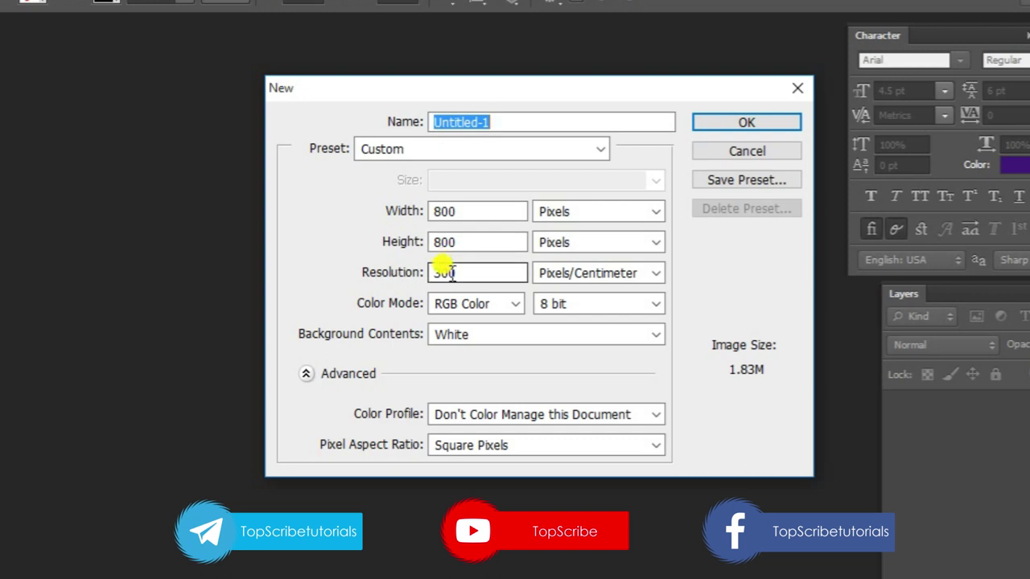
left_click(746, 123)
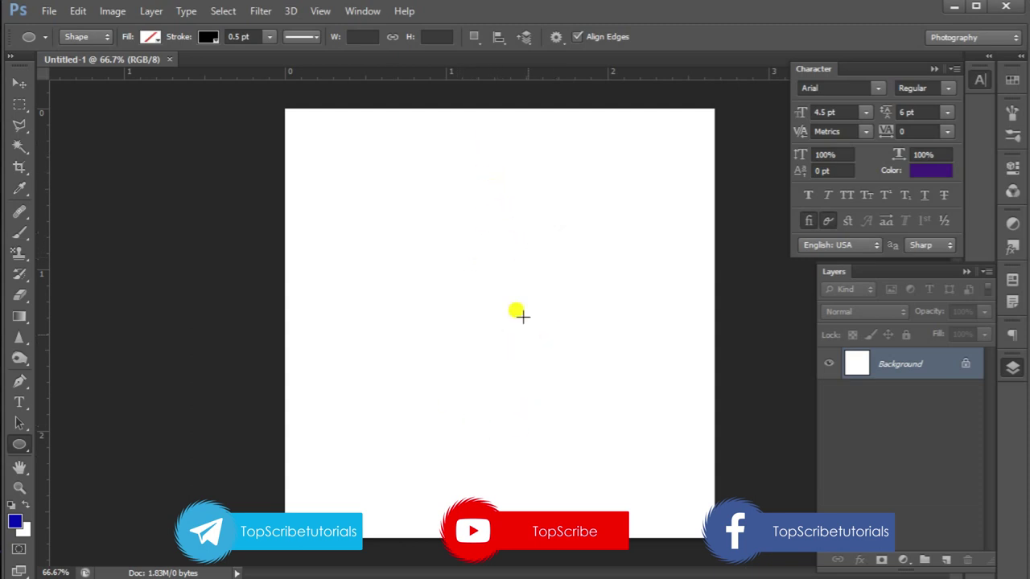
- Add a vertical guide at 50%
left_click(320, 11)
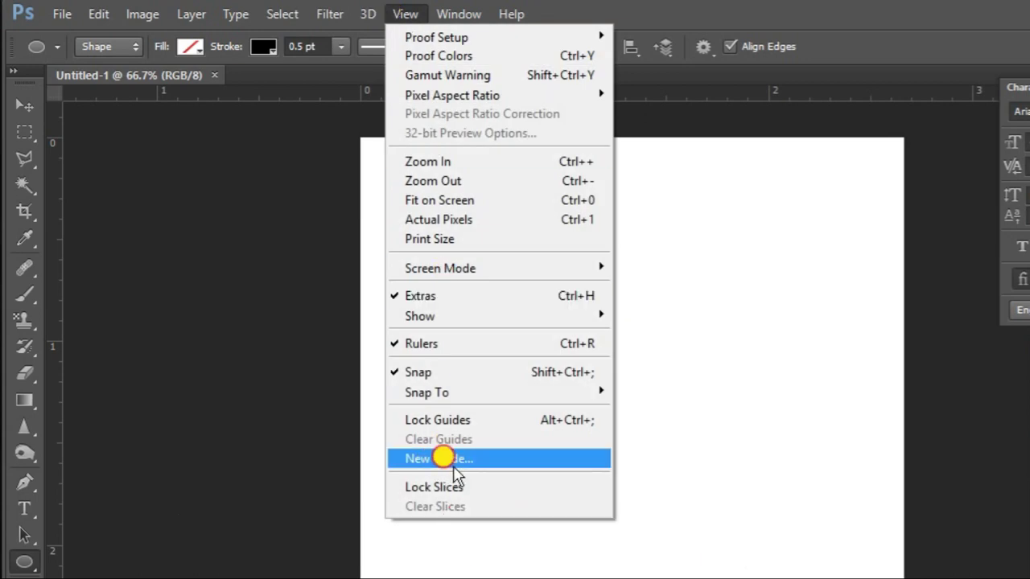
left_click(448, 459)
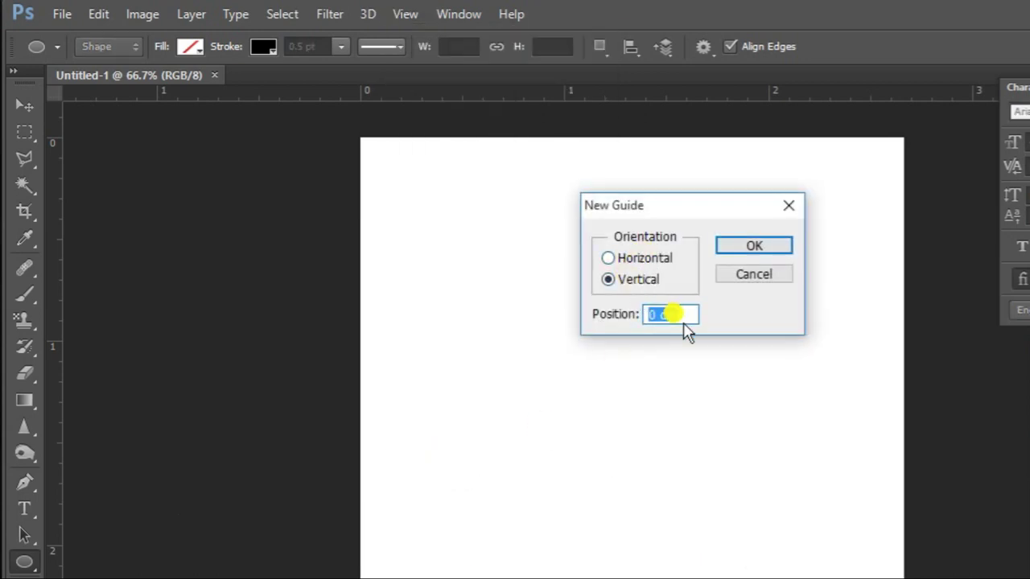
type("50")
key("Return")
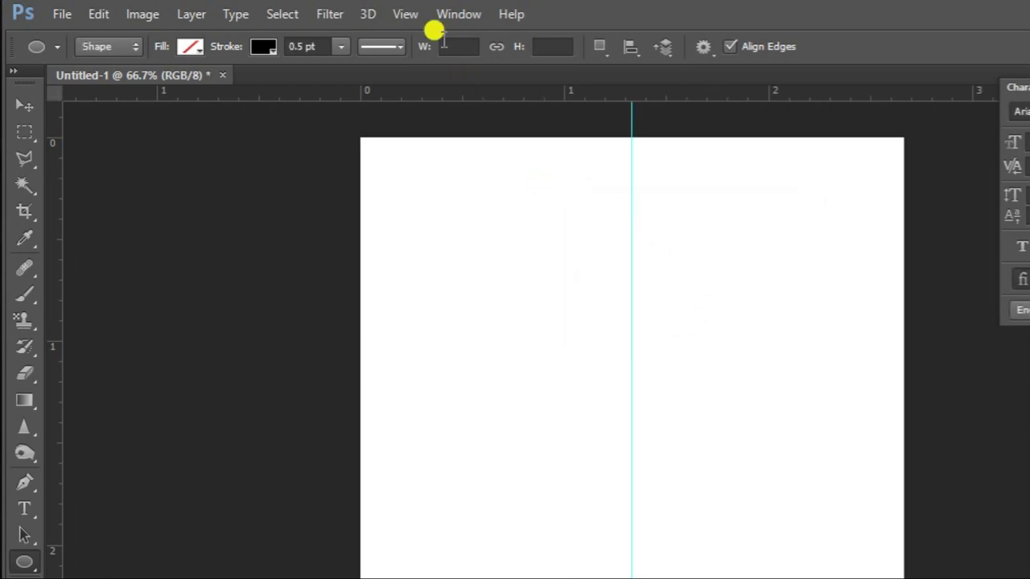
- Add a horizontal guide at 50% to cross the vertical one
left_click(406, 15)
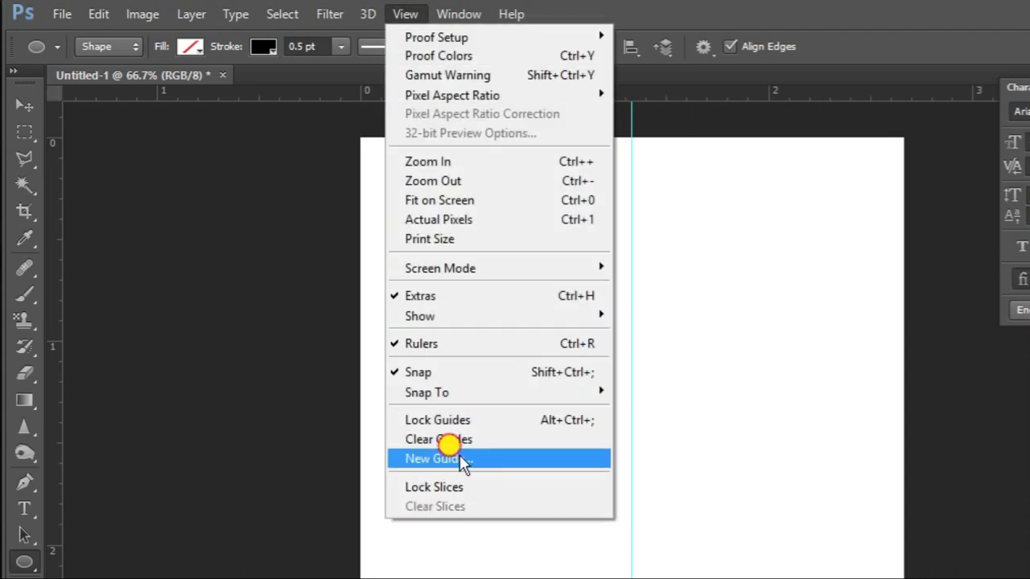
left_click(459, 458)
type("50")
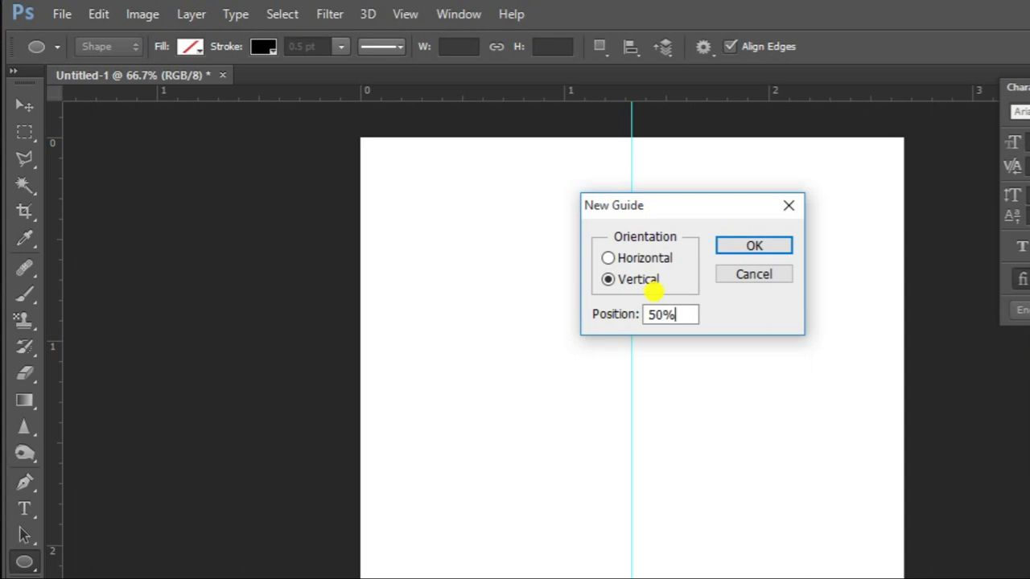
left_click(609, 259)
left_click(740, 251)
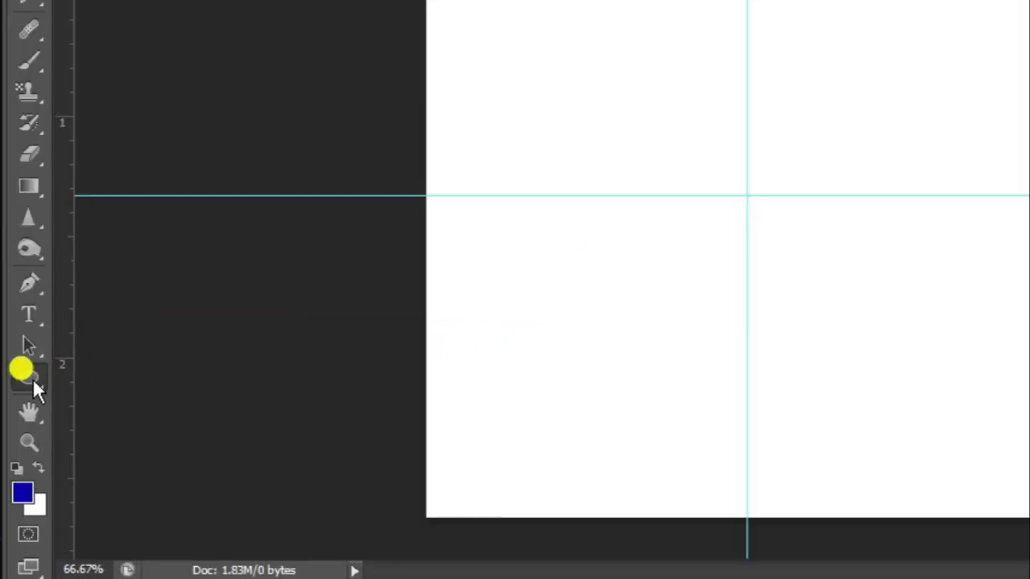
- Draw a 300 × 300 px circle centred on the guide intersection with the Ellipse tool
left_click(31, 378)
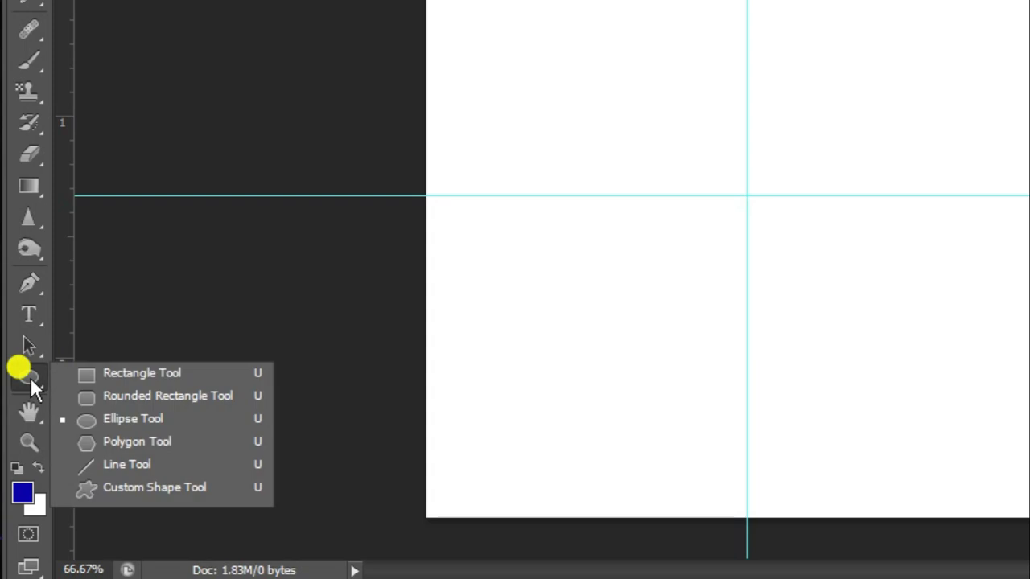
left_click(135, 421)
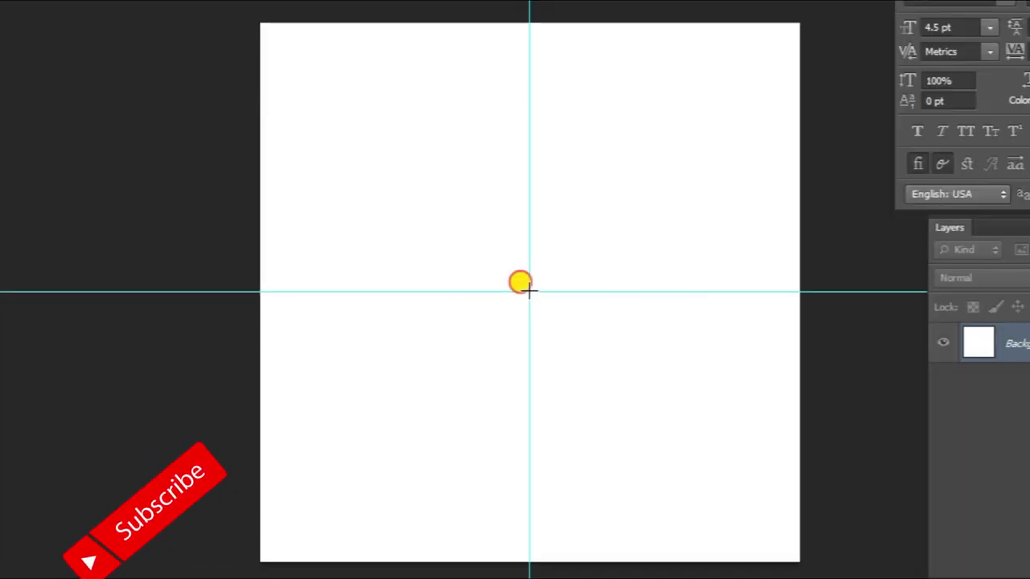
left_click(498, 322)
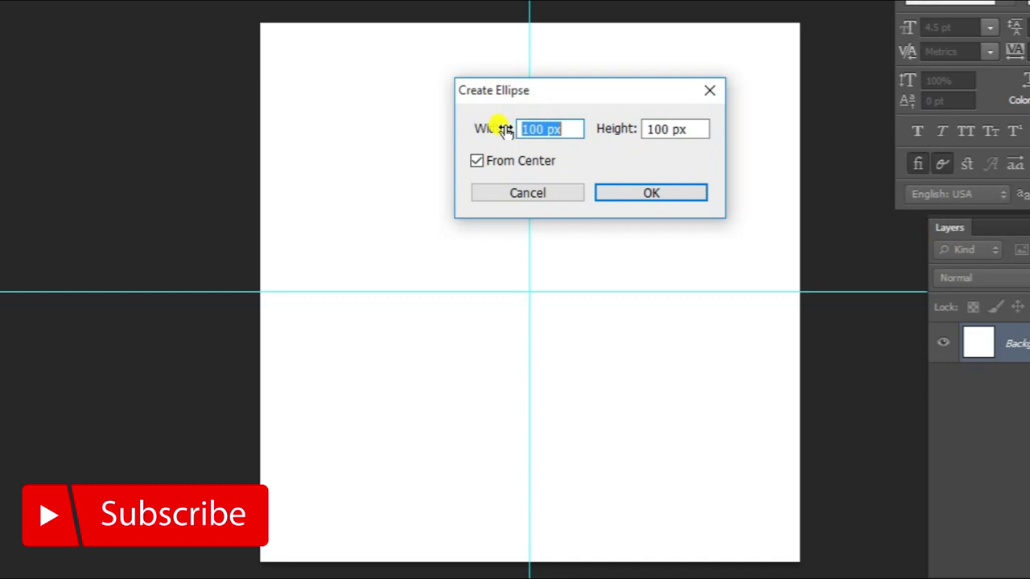
type("300")
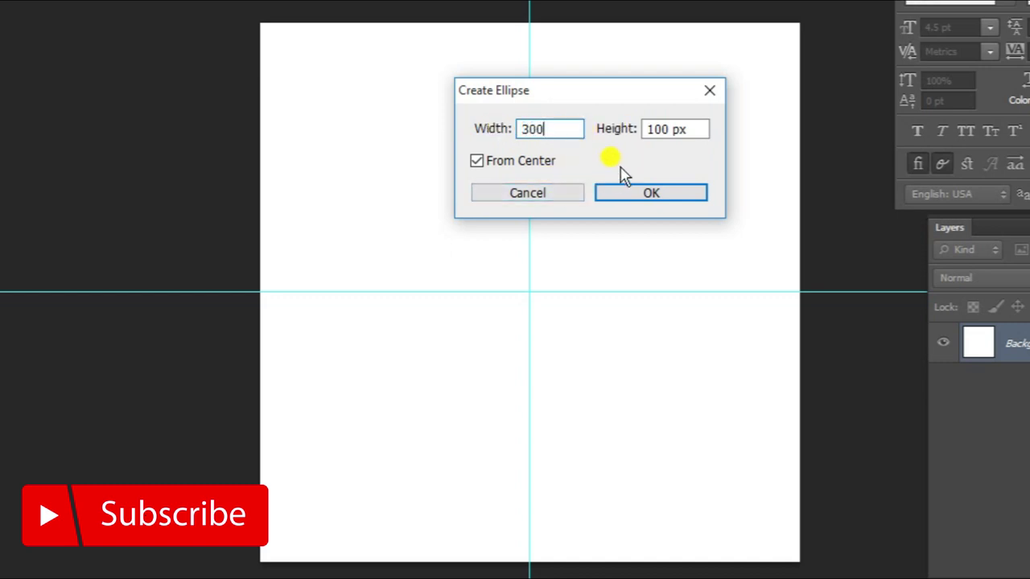
left_click(678, 128)
type("300")
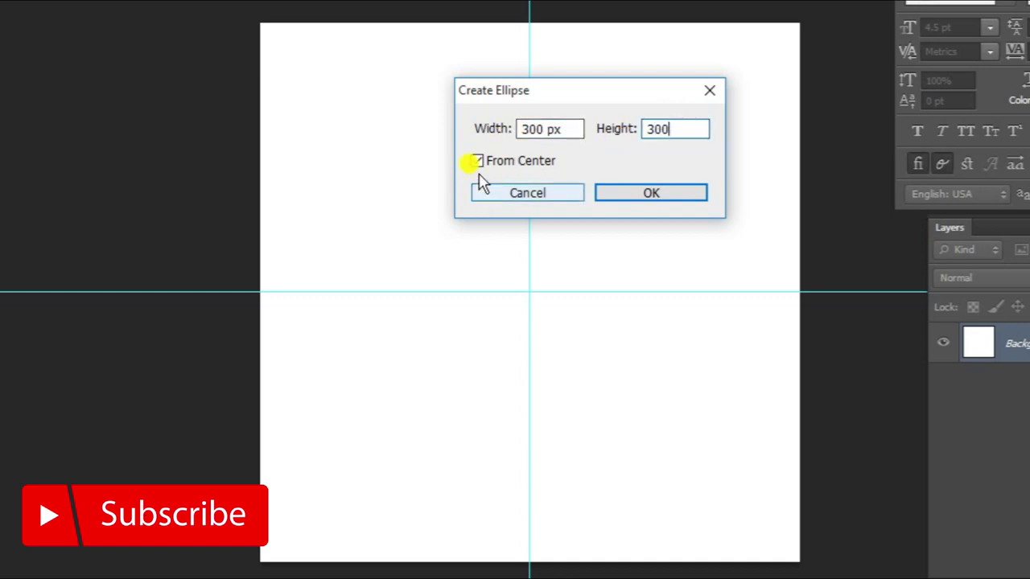
left_click(627, 194)
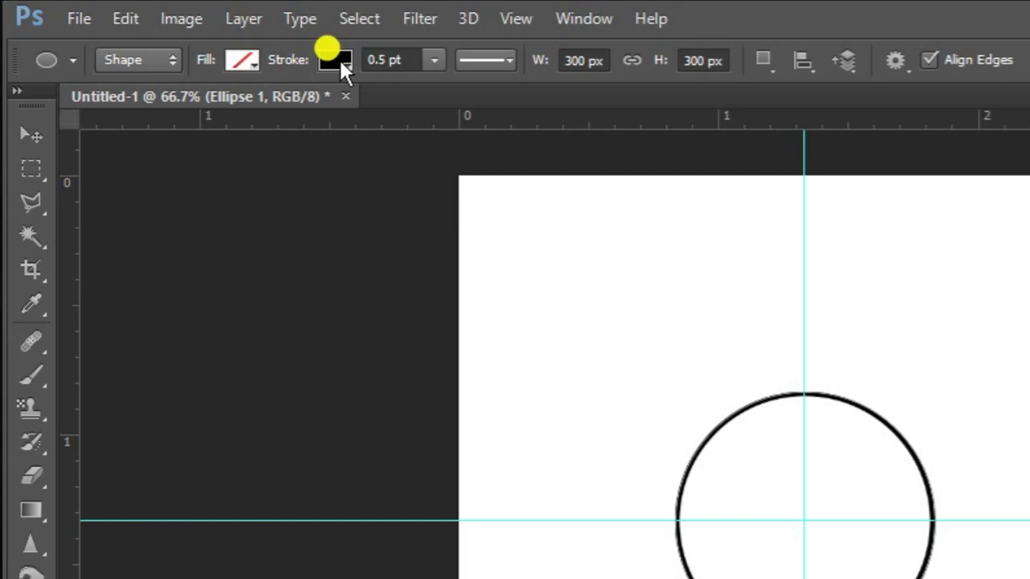
- Set the circle's stroke colour to a dark navy swatch
left_click(337, 58)
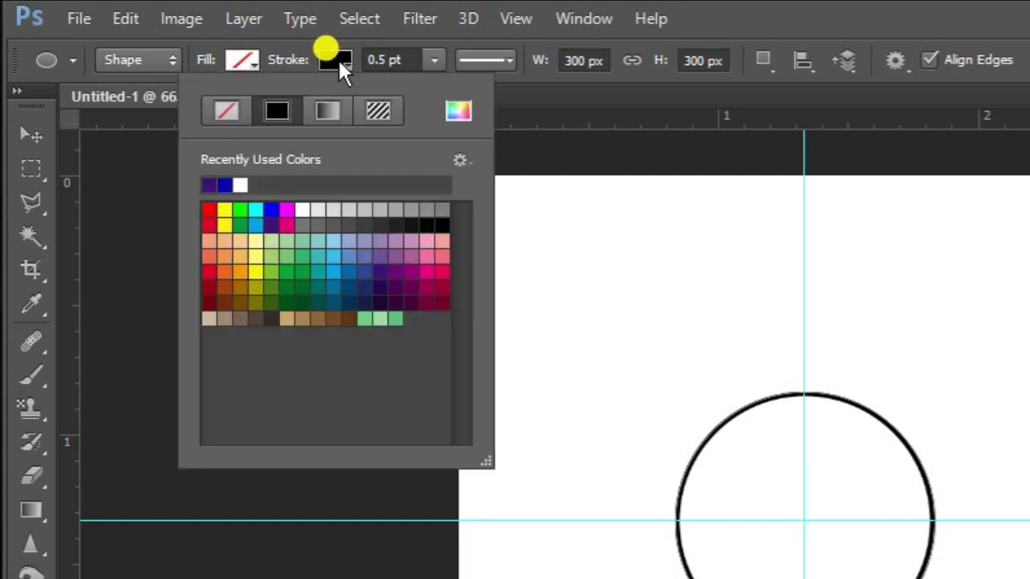
left_click(362, 285)
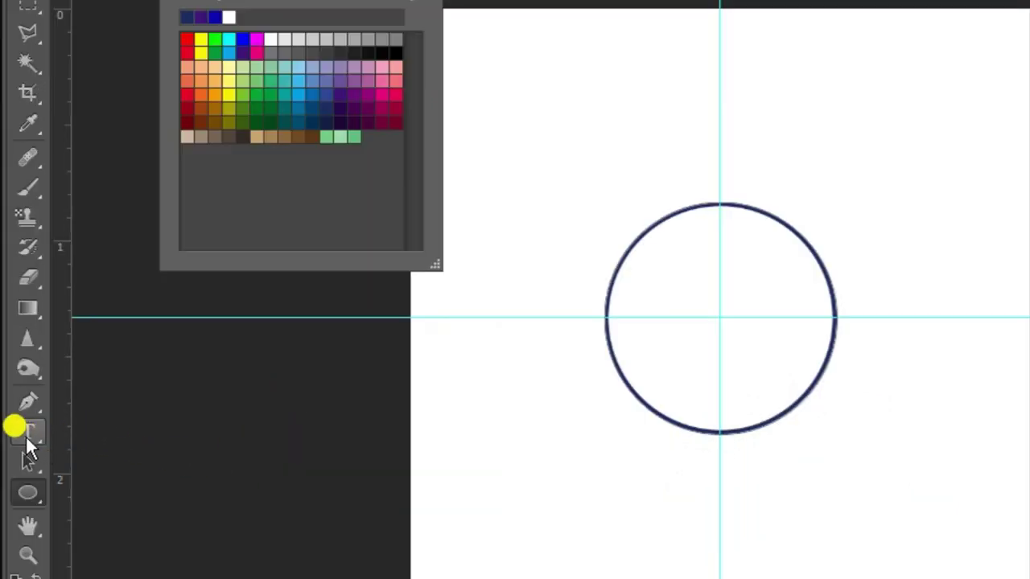
left_click(26, 435)
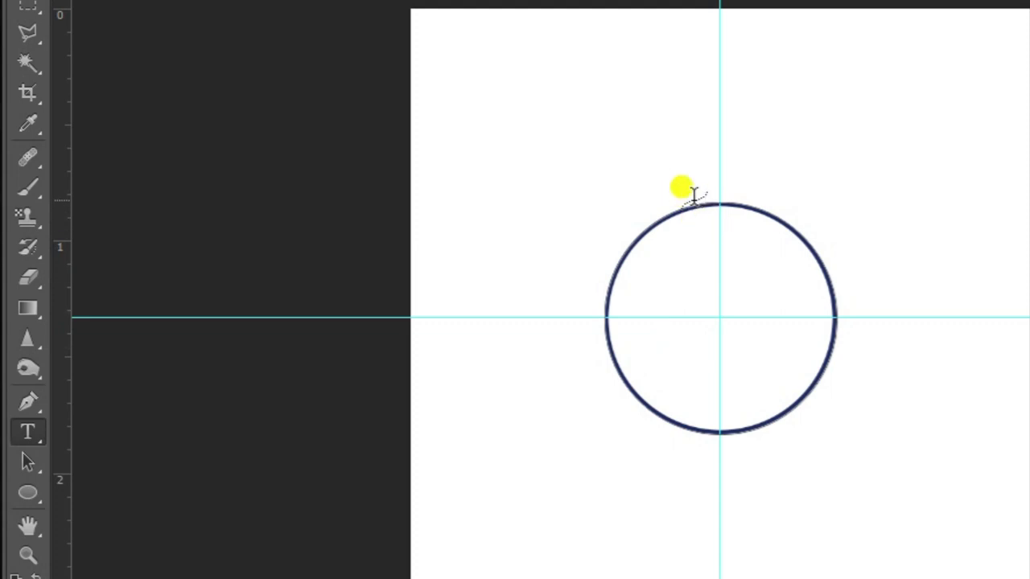
- Type 'Topscribe Tutorials YouTube Channel' along the circle path and adjust its start point
left_click(694, 197)
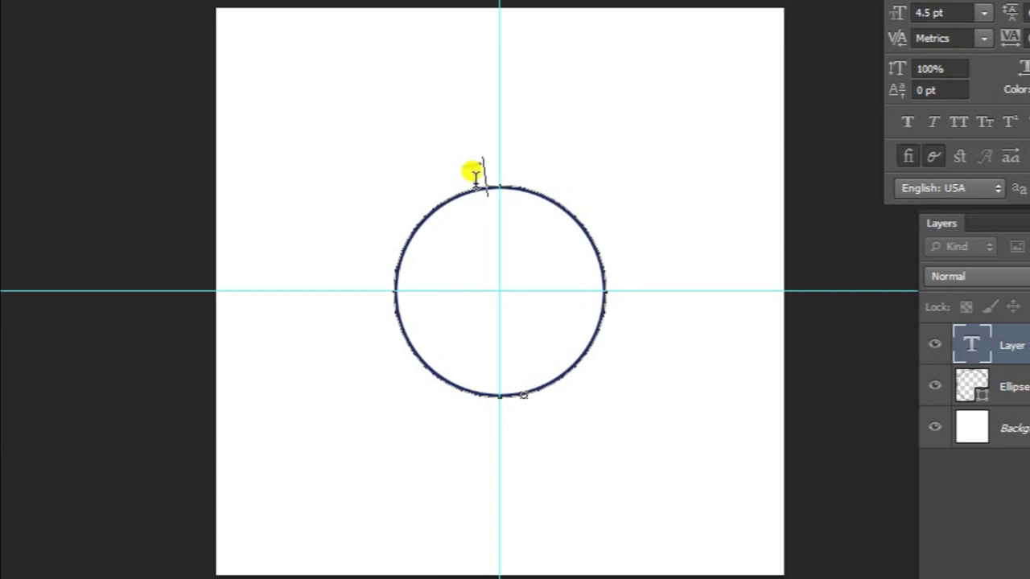
type("Topscribe Tutorials")
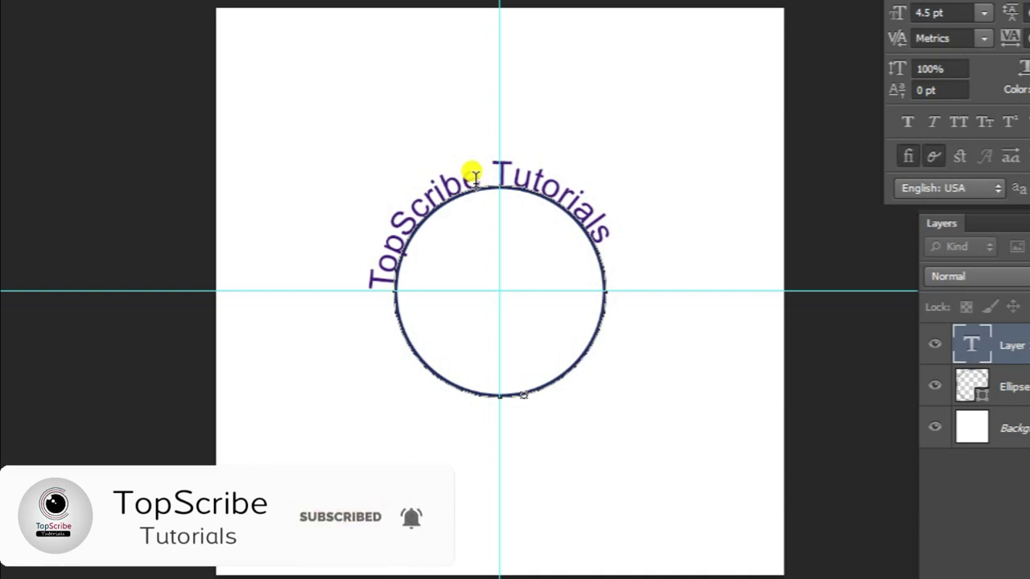
type(" YouTube C")
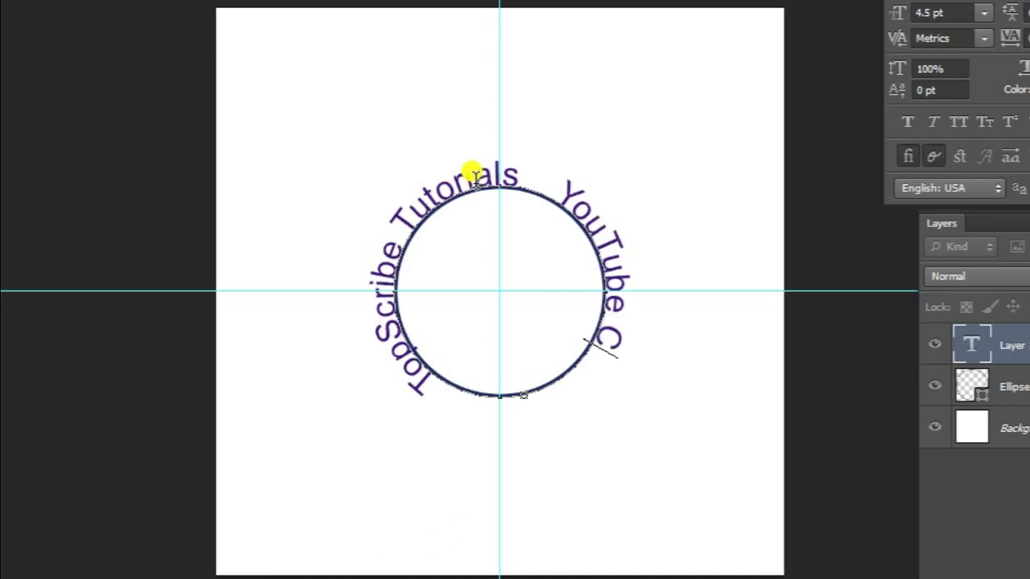
type("hannel")
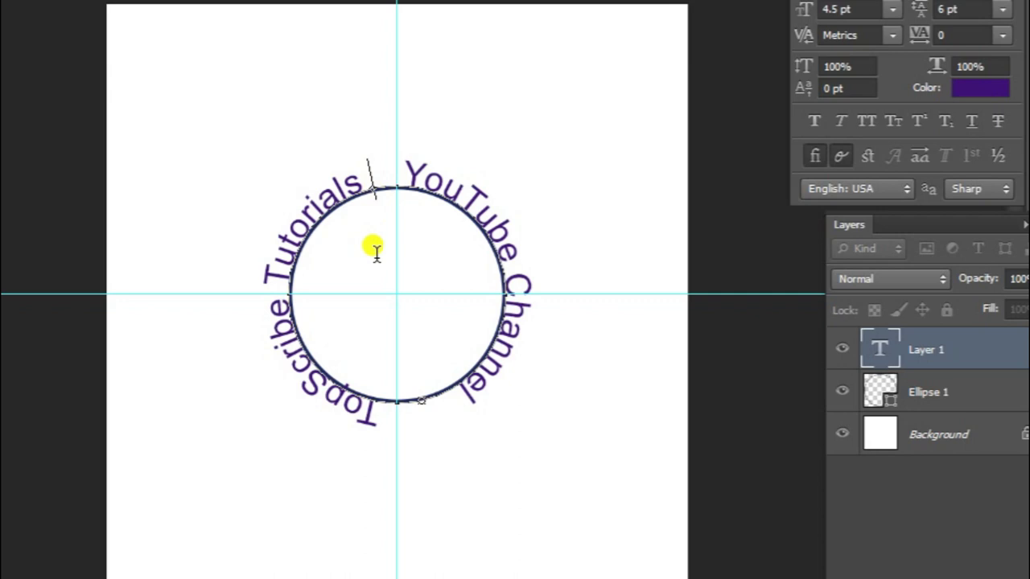
left_click_drag(368, 179, 368, 201)
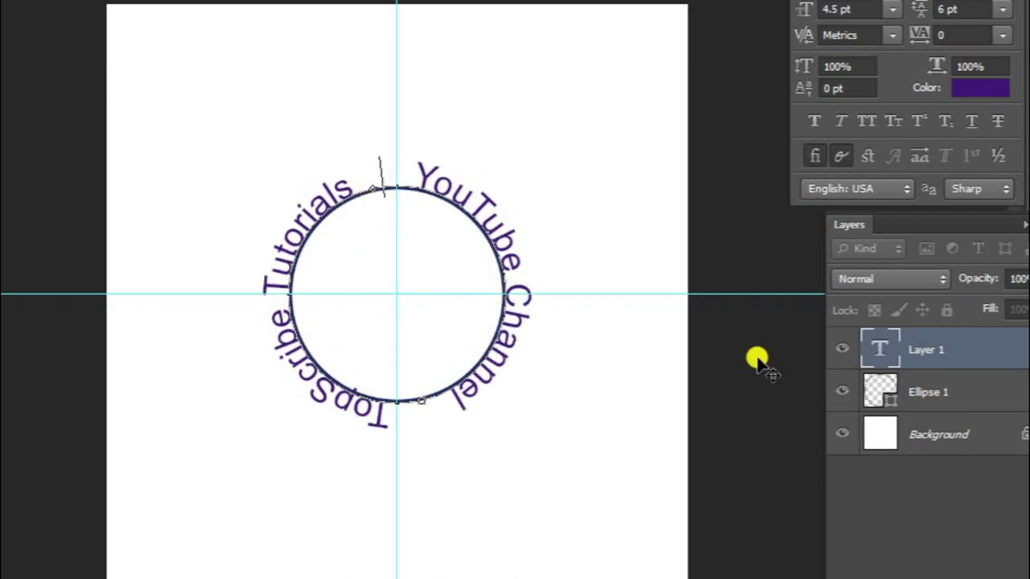
left_click(942, 346)
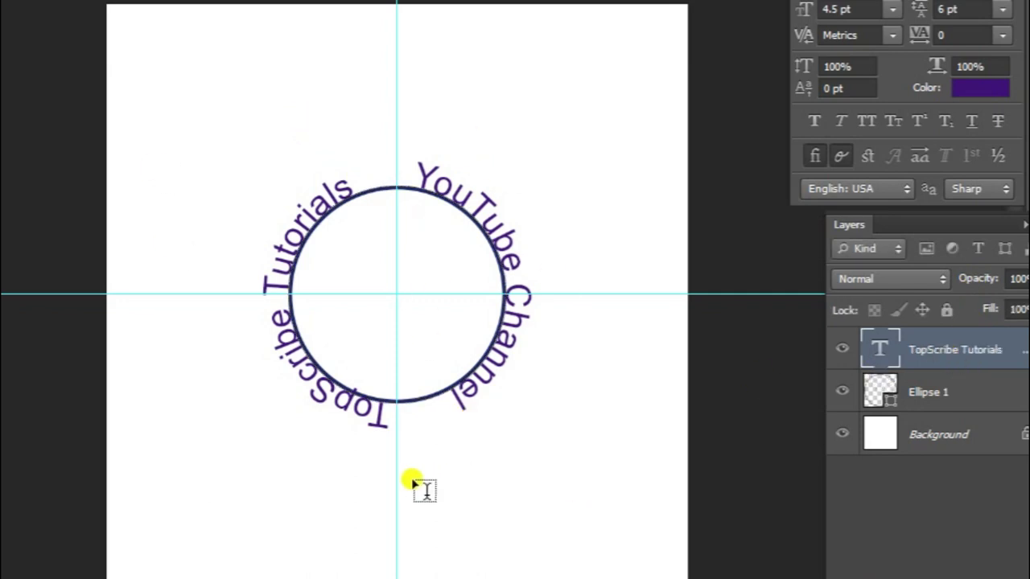
- Rotate the curved text about 90° so 'TopScribe Tutorials' arcs across the top
key("ctrl+t")
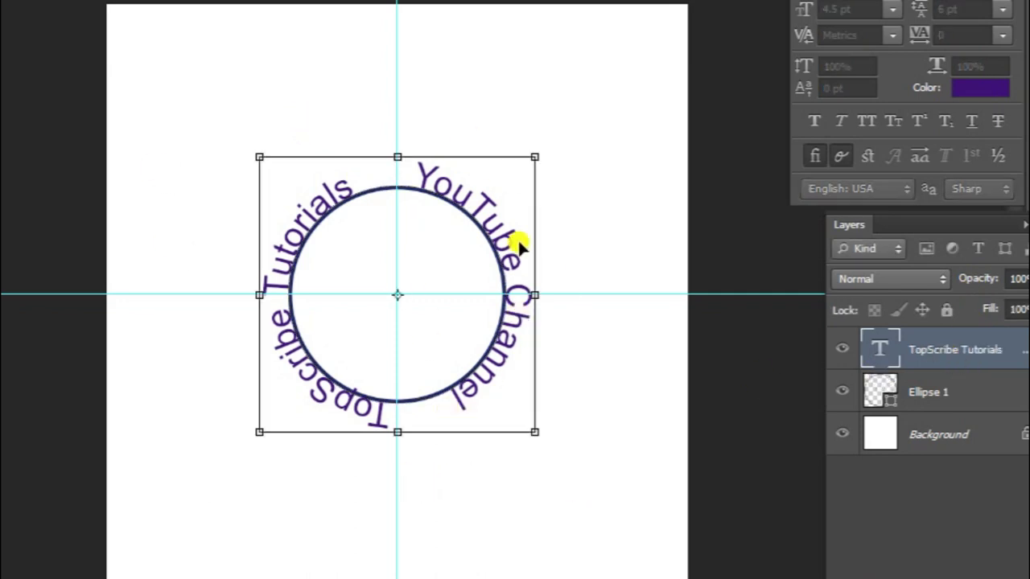
mouse_move(551, 140)
left_mouse_down()
mouse_move(544, 478)
mouse_move(531, 489)
left_mouse_up()
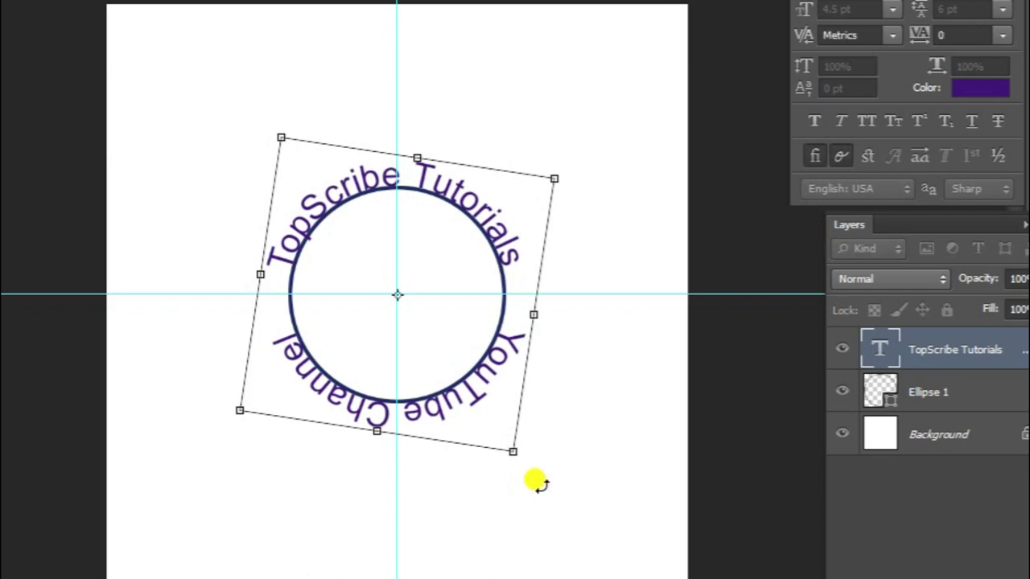
key("Return")
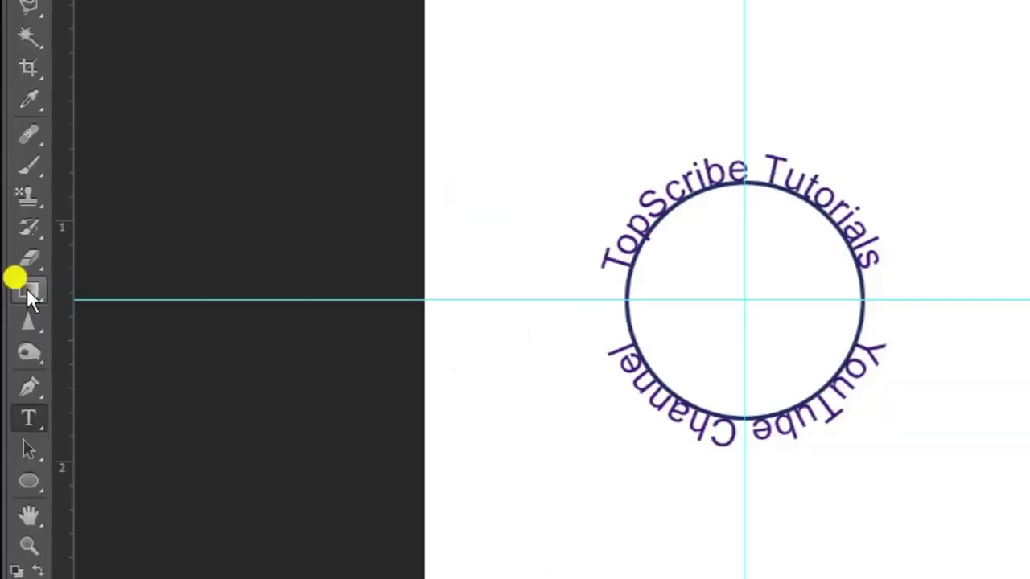
left_click(29, 480)
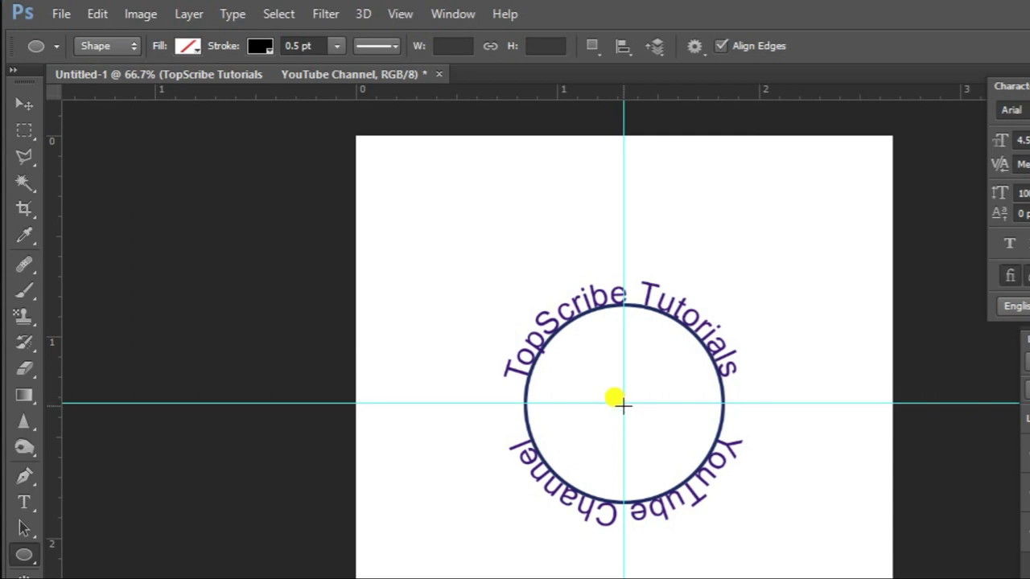
- Draw a 280 × 280 px circle centred on the guide crossing
left_click(623, 402)
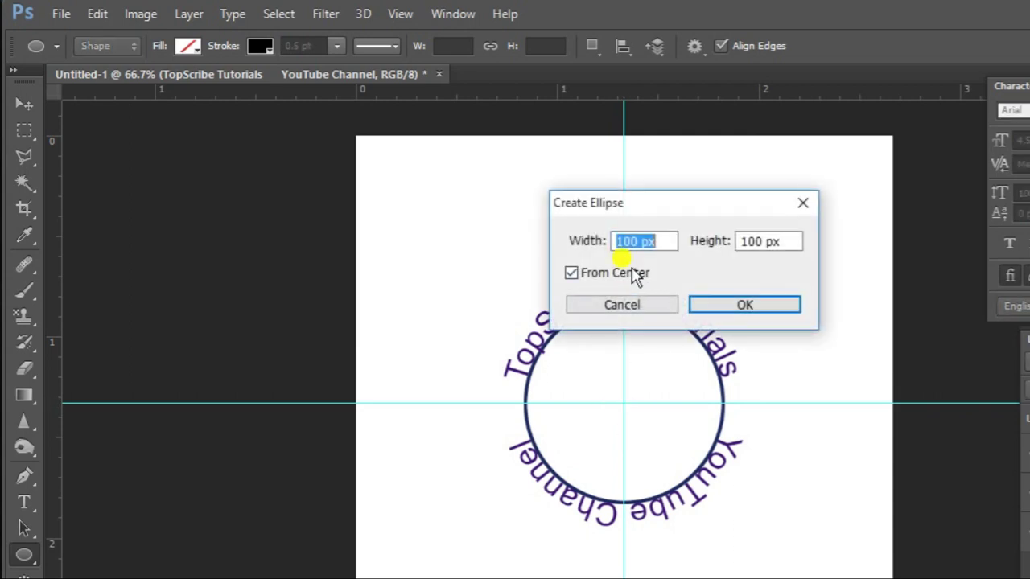
type("280")
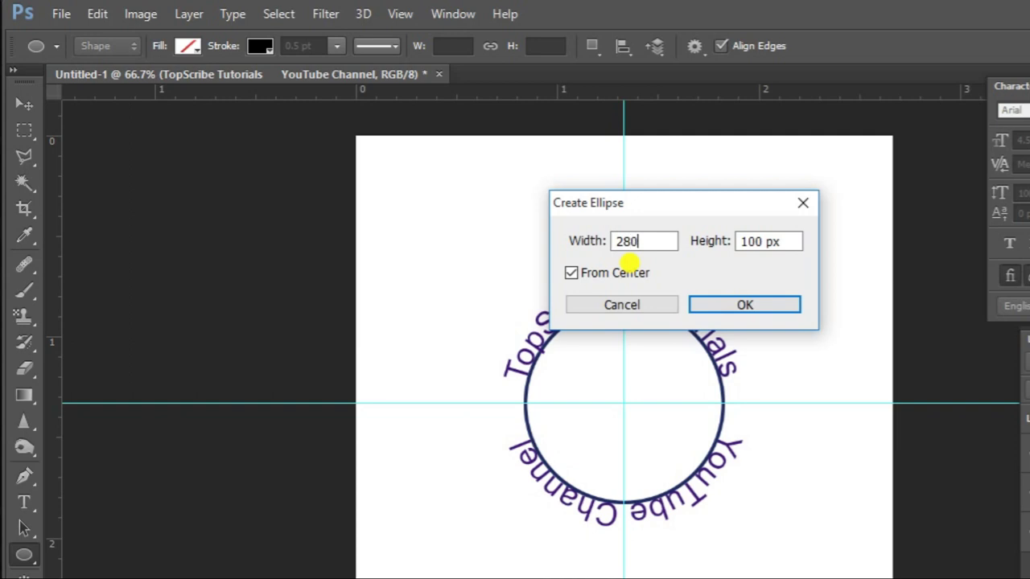
left_click_drag(787, 242, 736, 241)
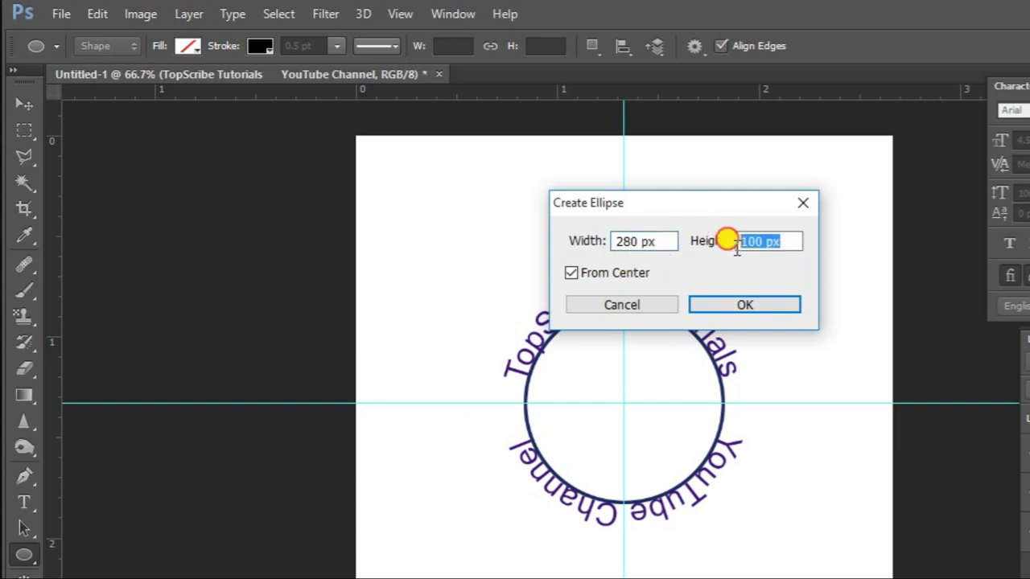
type("280")
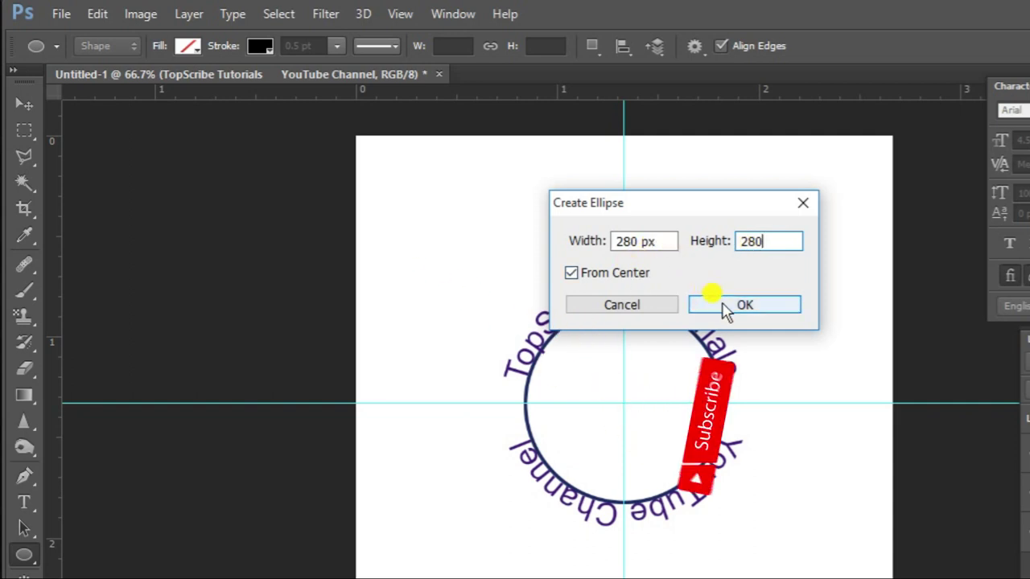
left_click(721, 304)
- Give the 280 px circle a dark navy outline
left_click(260, 45)
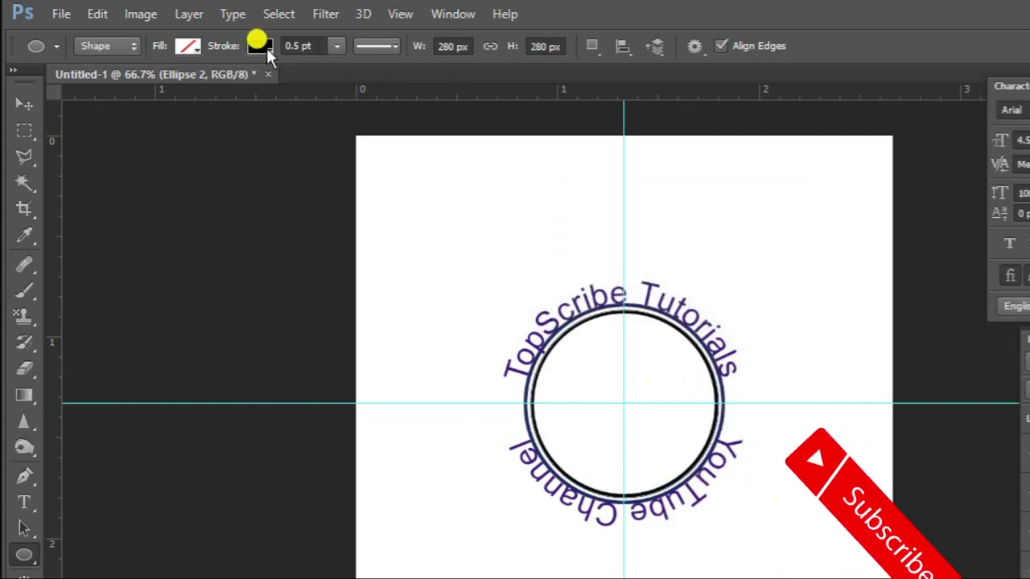
left_click(280, 202)
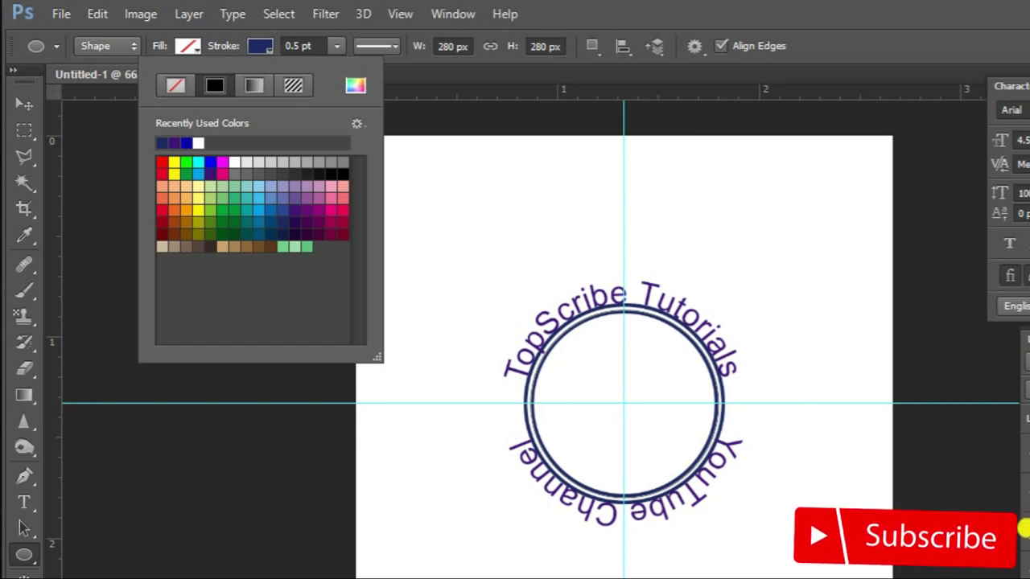
left_click(1022, 533)
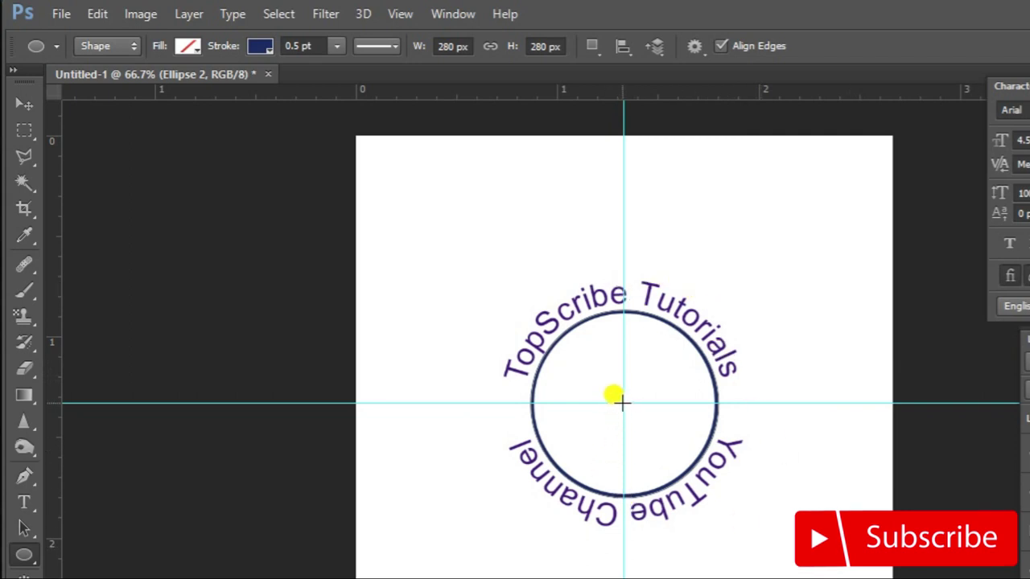
- Draw a 400 × 400 px centred circle around the curved text
left_click(622, 403)
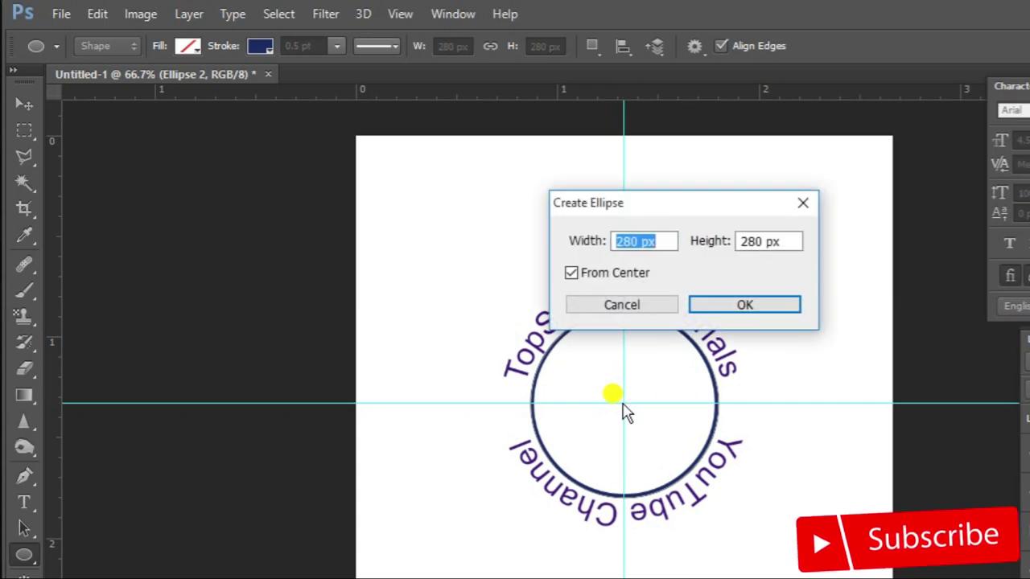
type("400")
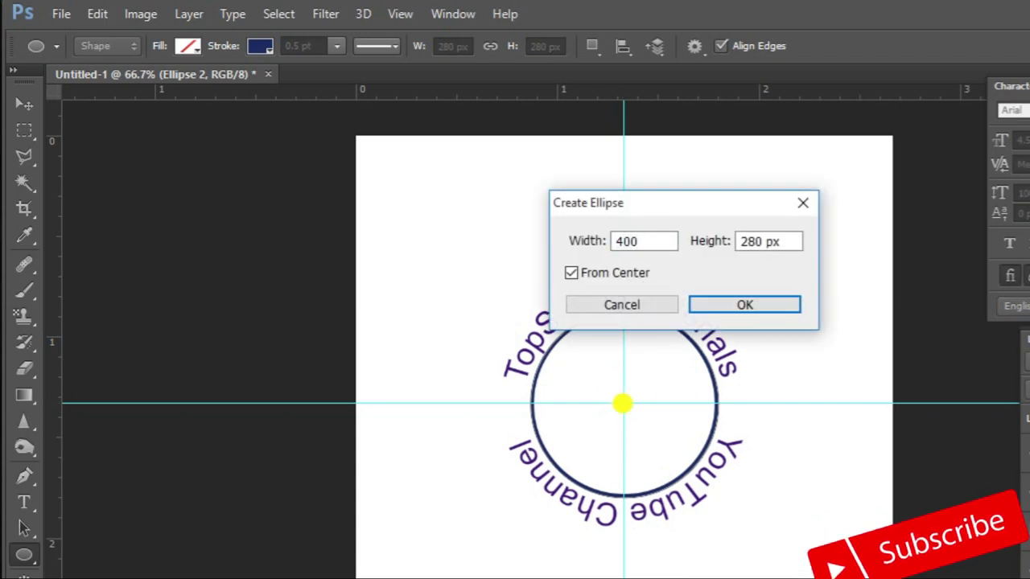
key("Tab")
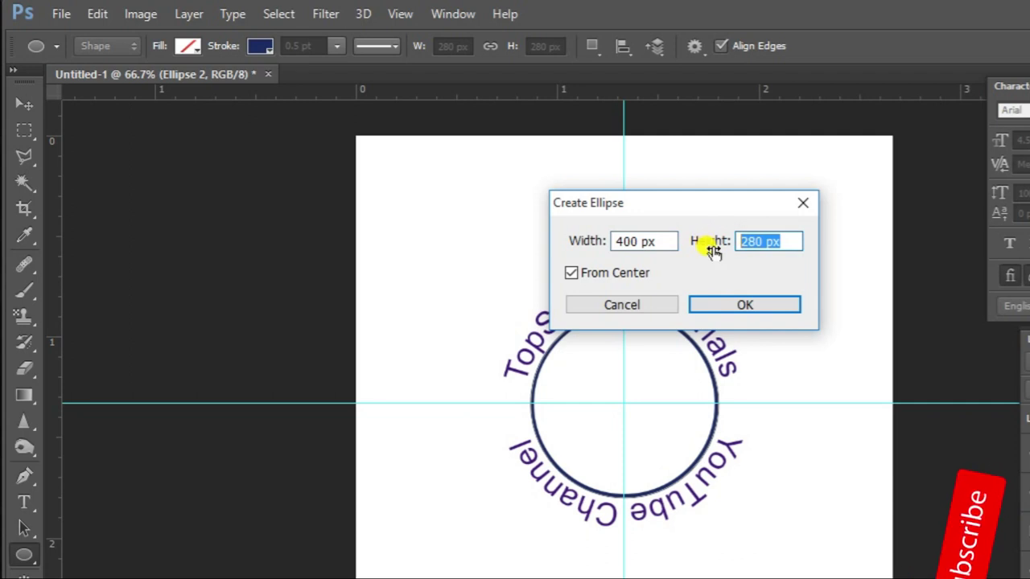
type("400")
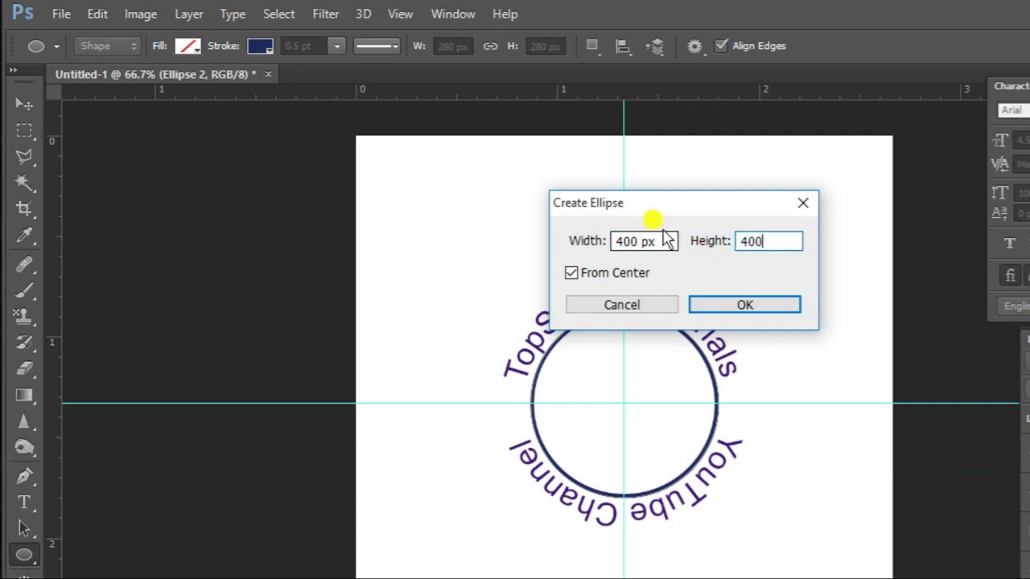
left_click(698, 305)
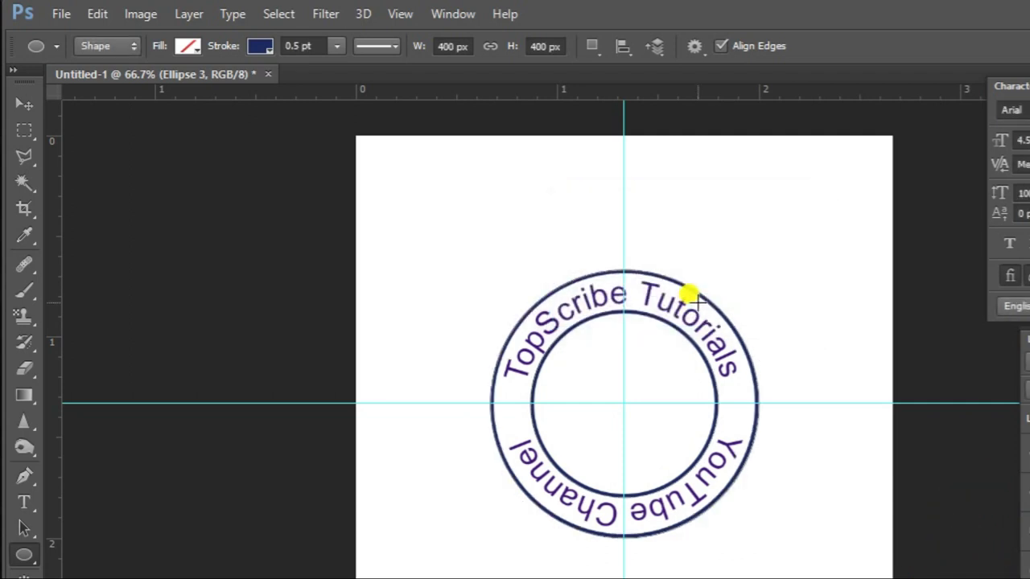
- Thin the outer ring's outline to 0.4 pt
left_click(296, 49)
type("3")
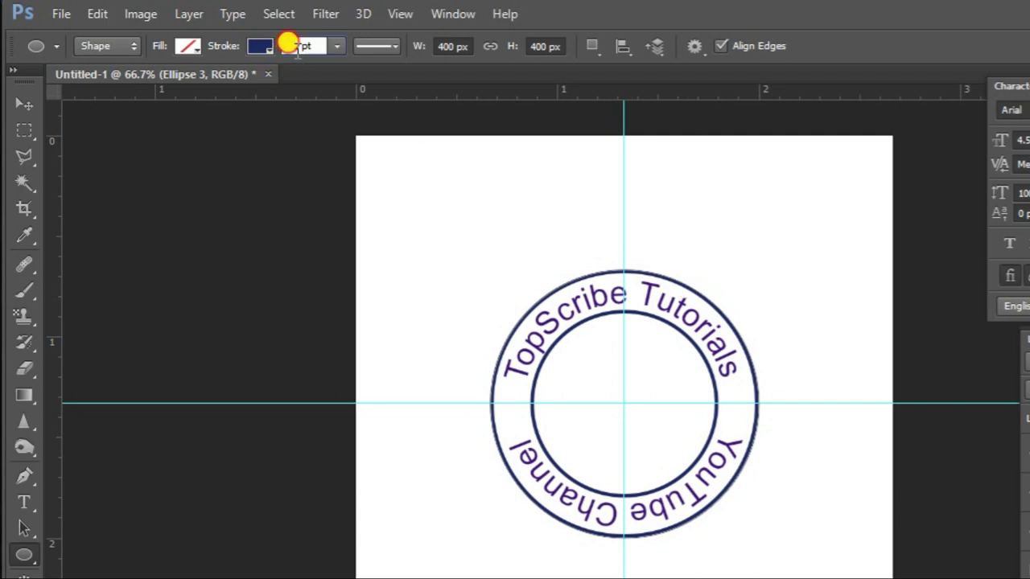
type("1.5")
key("Return")
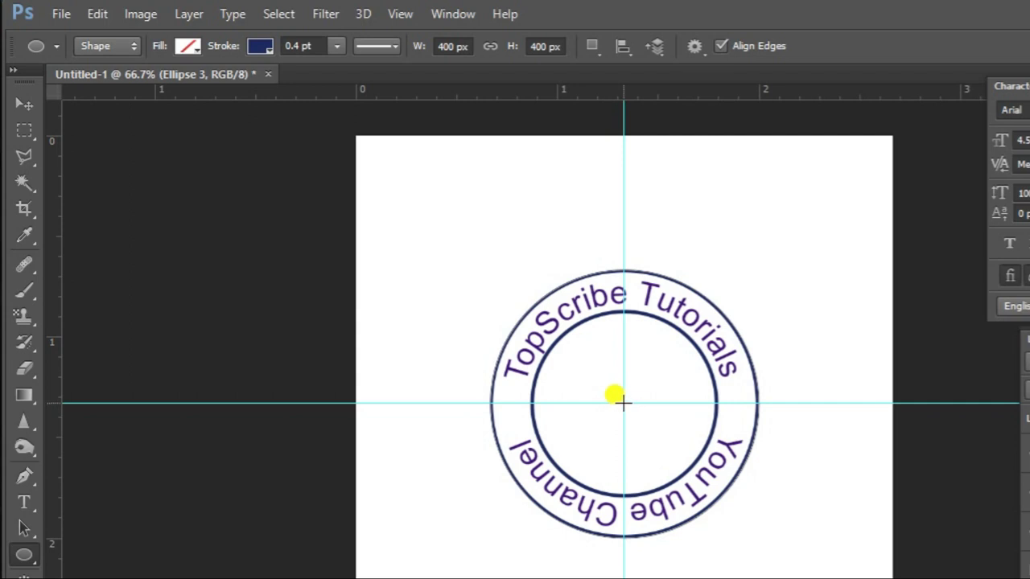
left_click(624, 403)
type("415")
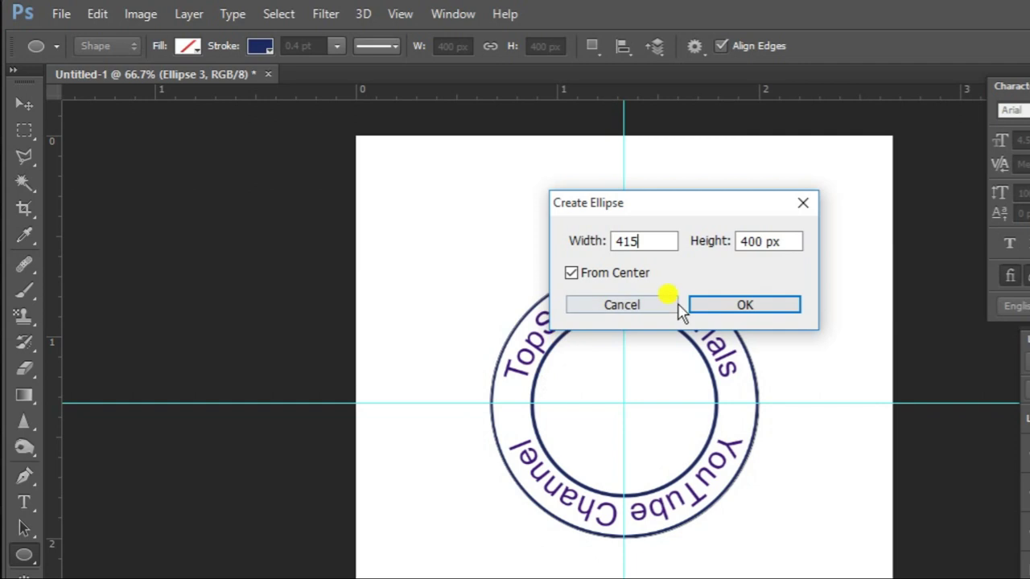
- Create a 415 × 415 px centred circle with a 0.5 pt navy outline
key("Tab")
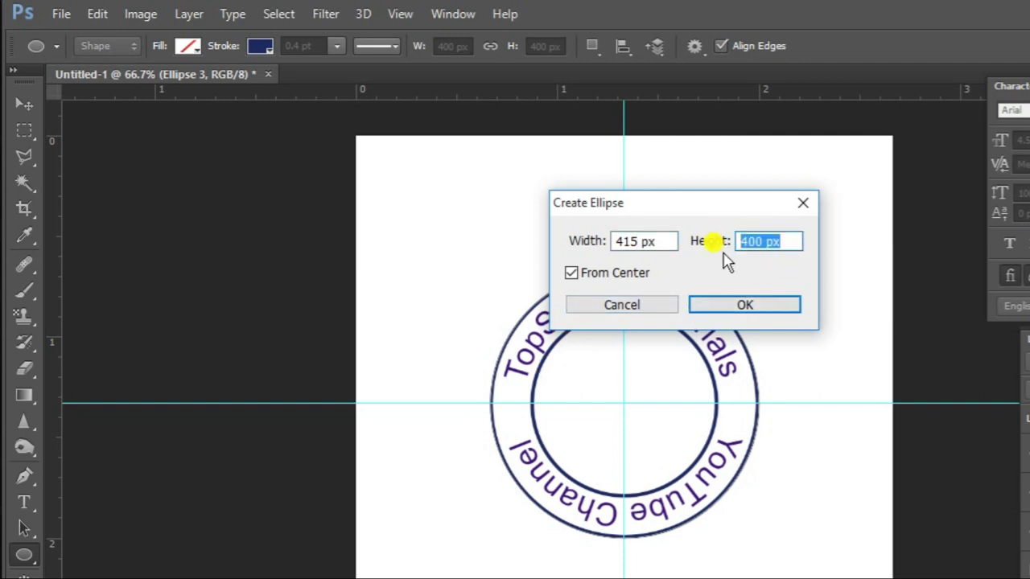
type("415")
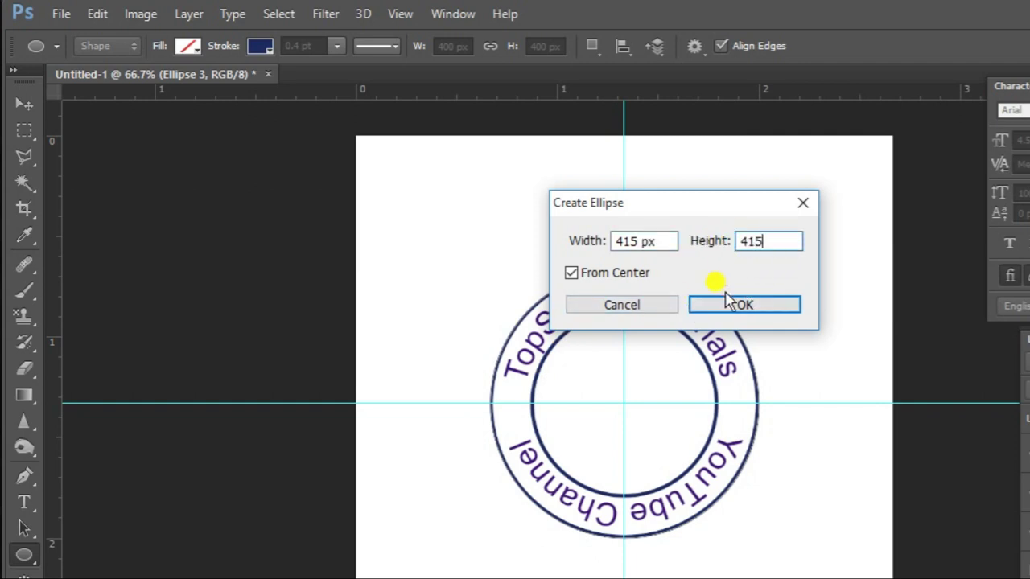
left_click(720, 298)
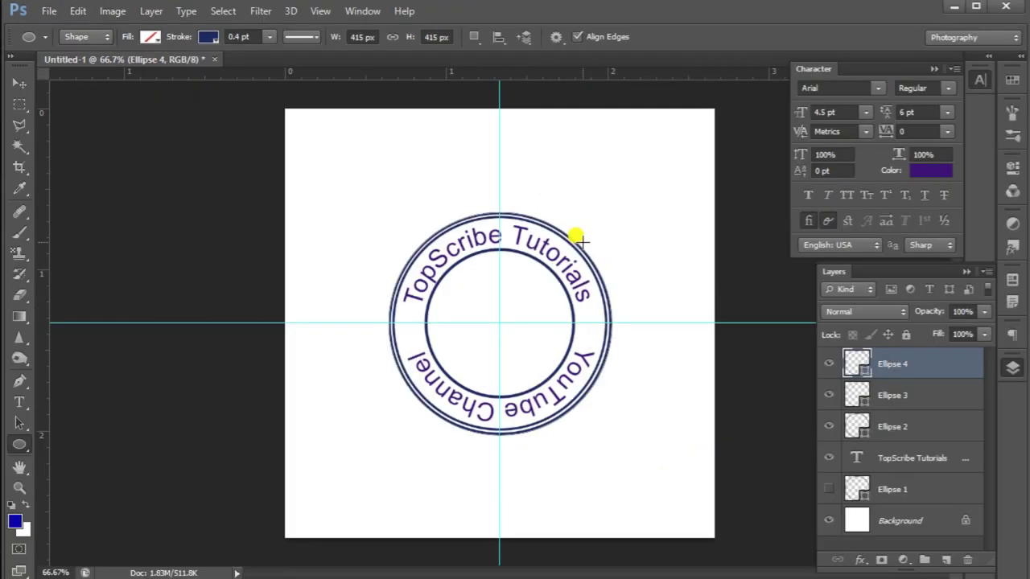
key("BackSpace")
type("5")
key("Return")
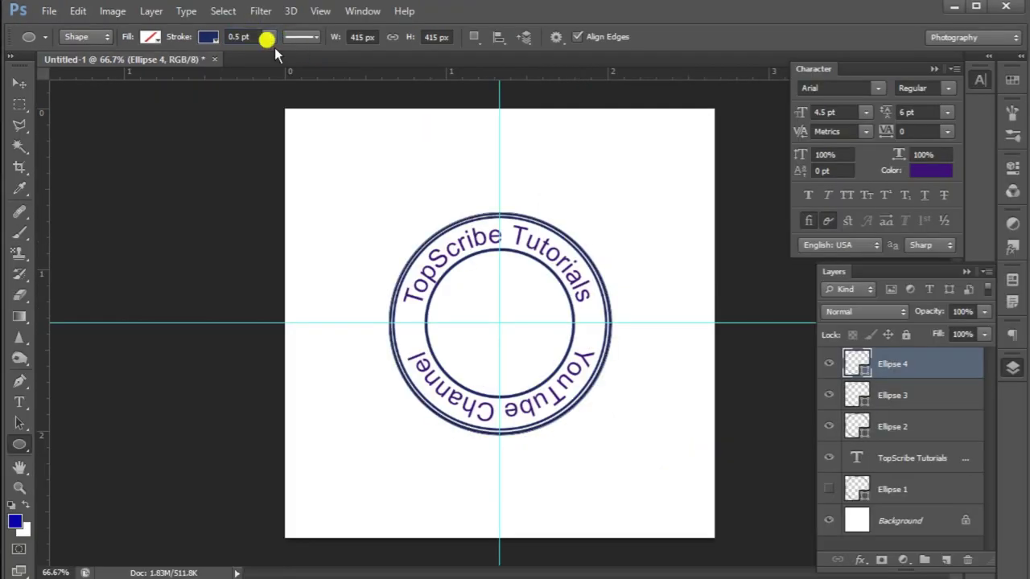
- Add a two-line text block above the stamp: 'DATE: ....................' and 'MALAPPURAM PO'
left_click(16, 400)
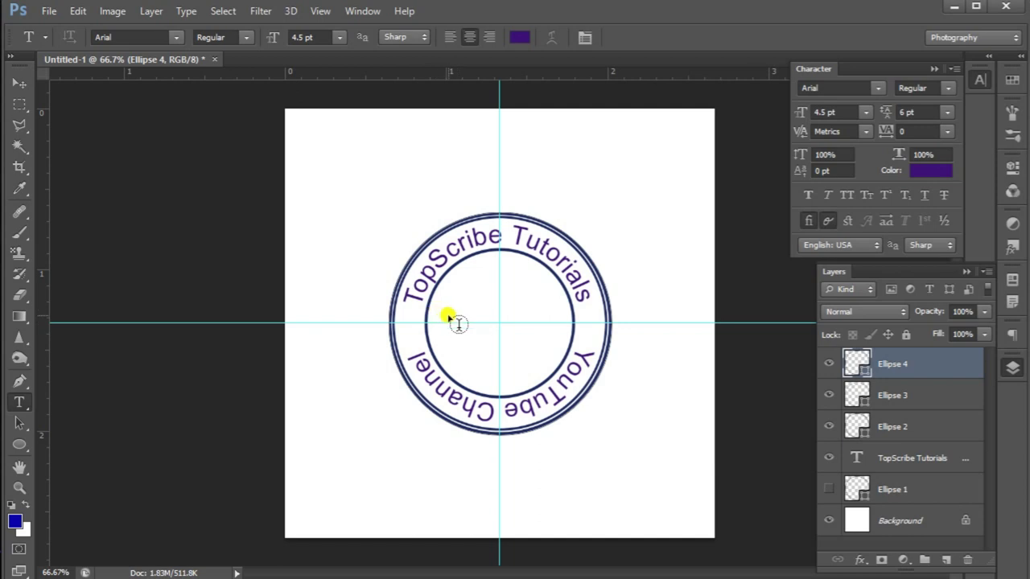
left_click(395, 173)
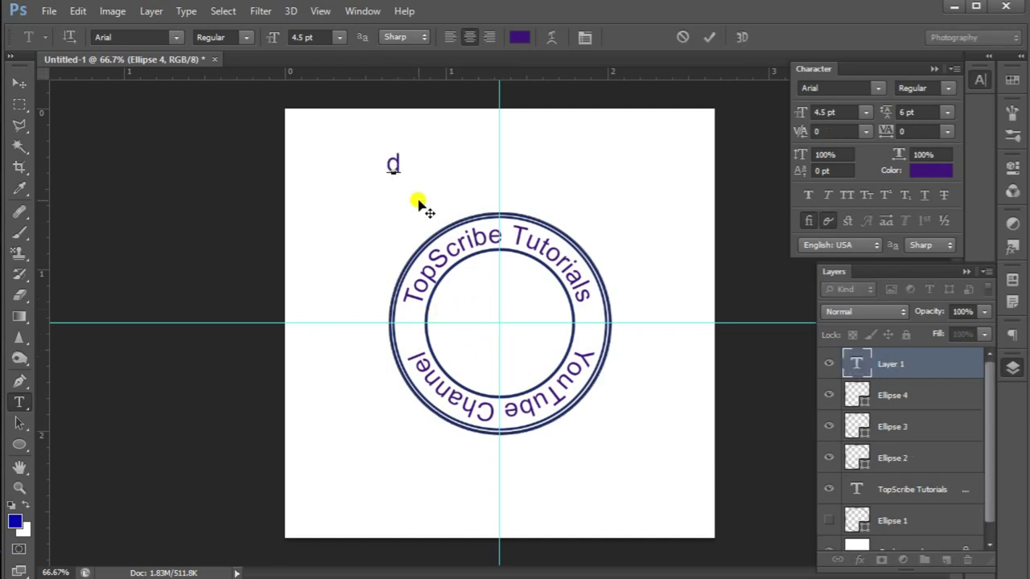
type("DATE")
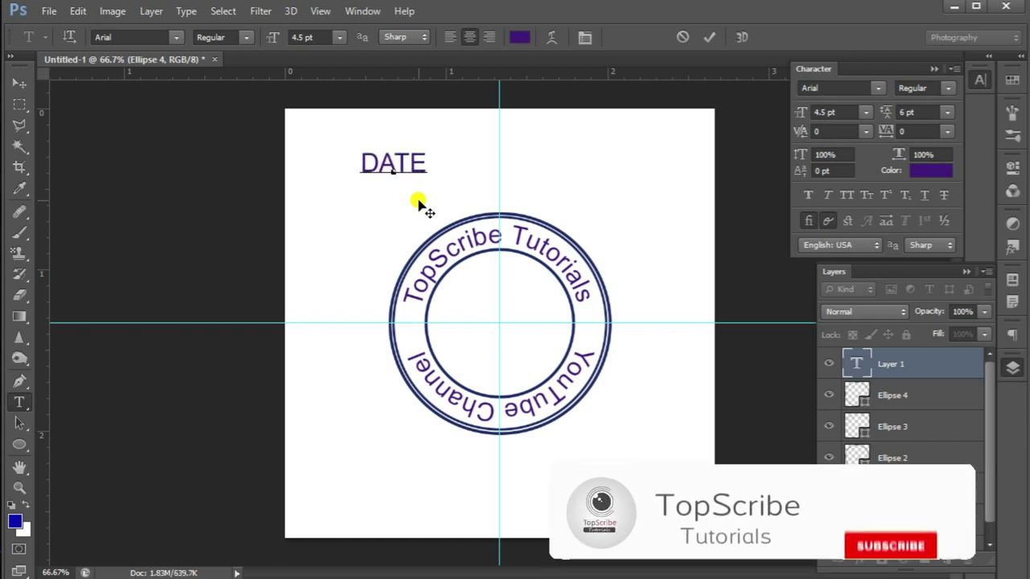
type(": ....................")
key("Return")
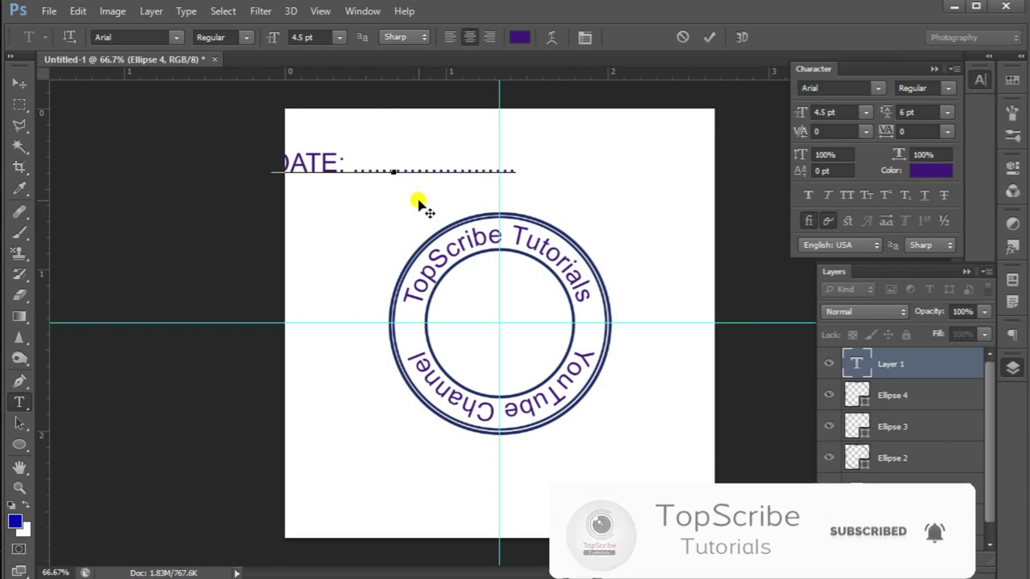
type("m")
type("MALAPPURAM  PO")
- Scale the DATE/MALAPPURAM PO text into the inner ring, left-aligned and centred
left_click(19, 80)
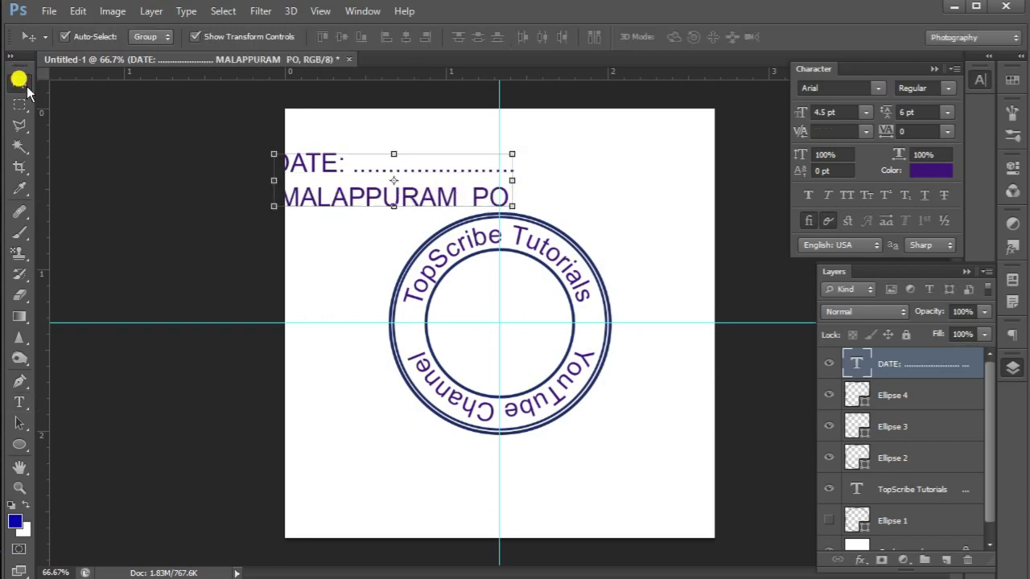
mouse_move(511, 151)
left_mouse_down()
mouse_move(432, 174)
mouse_move(583, 315)
mouse_move(558, 299)
mouse_move(569, 312)
left_mouse_up()
left_click_drag(515, 330, 501, 323)
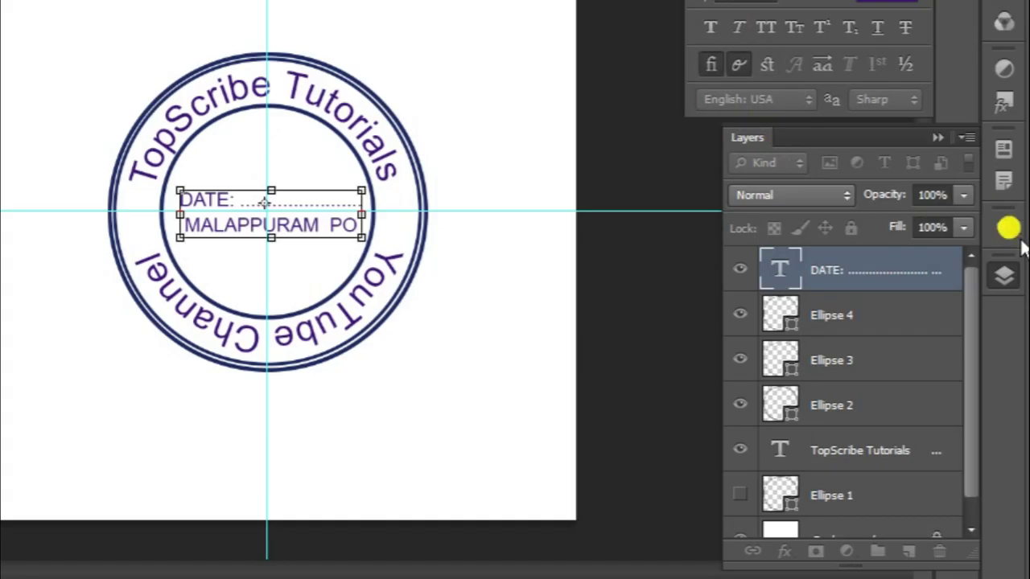
left_click(1003, 229)
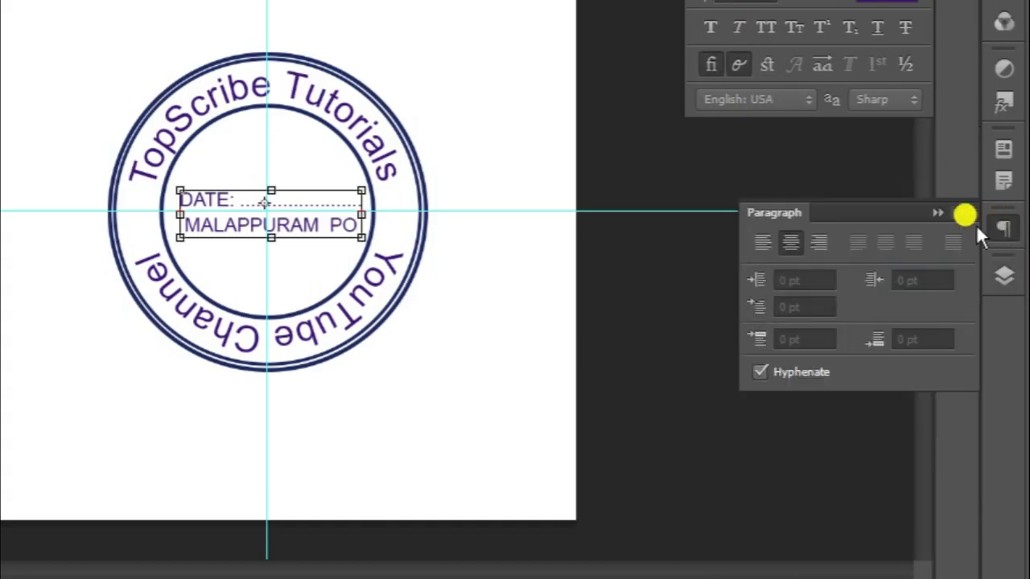
left_click(759, 239)
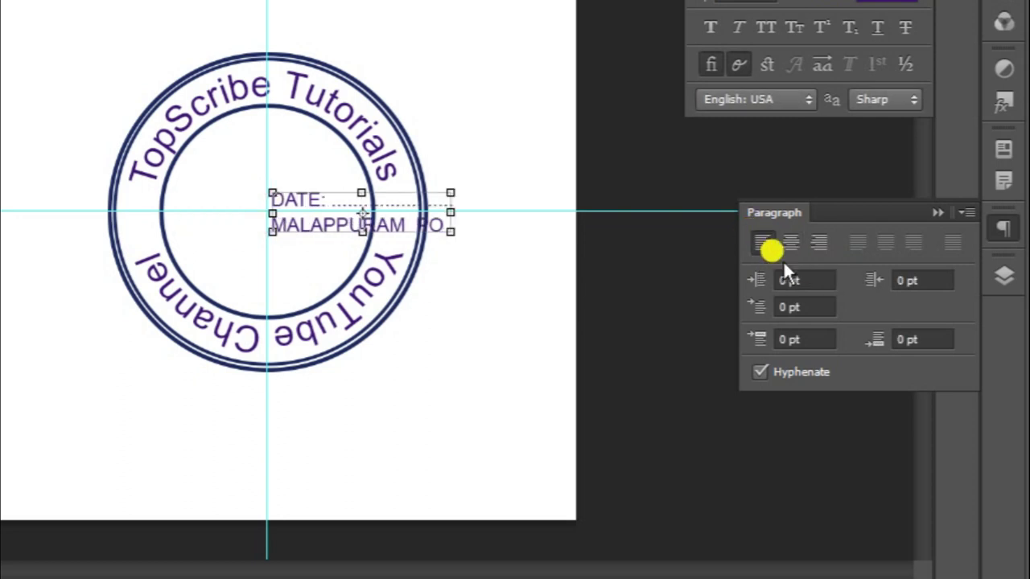
mouse_move(432, 215)
left_mouse_down()
mouse_move(500, 324)
mouse_move(484, 328)
left_mouse_up()
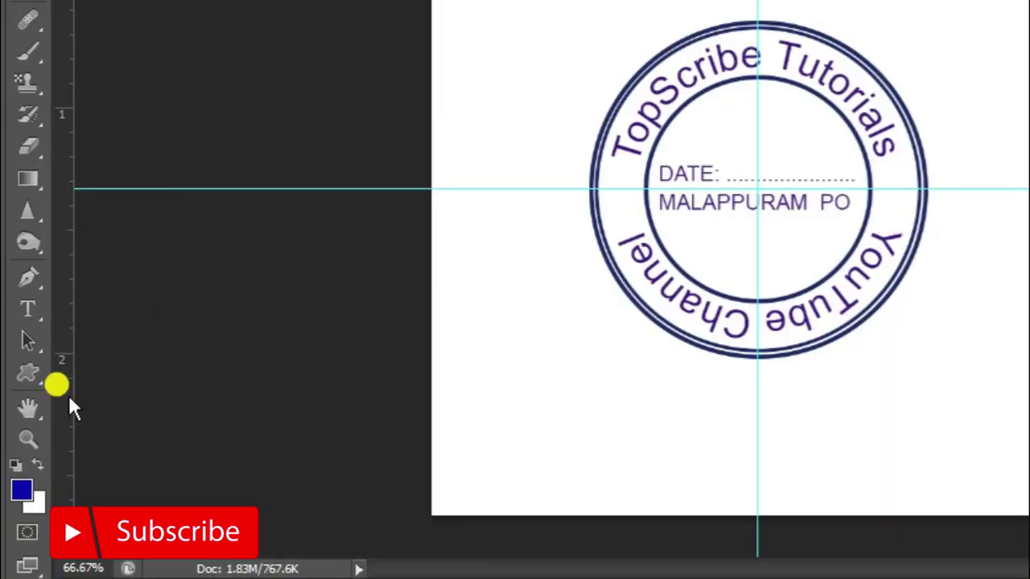
- Place a 40 × 40 px custom star shape on the ring's right side, between the curved text's ends
right_click(34, 377)
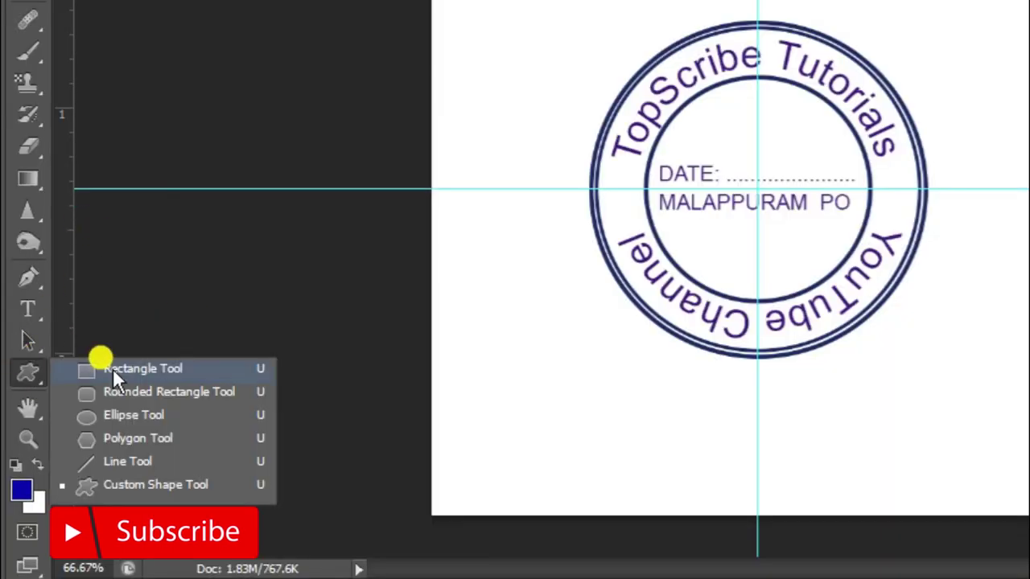
left_click(126, 483)
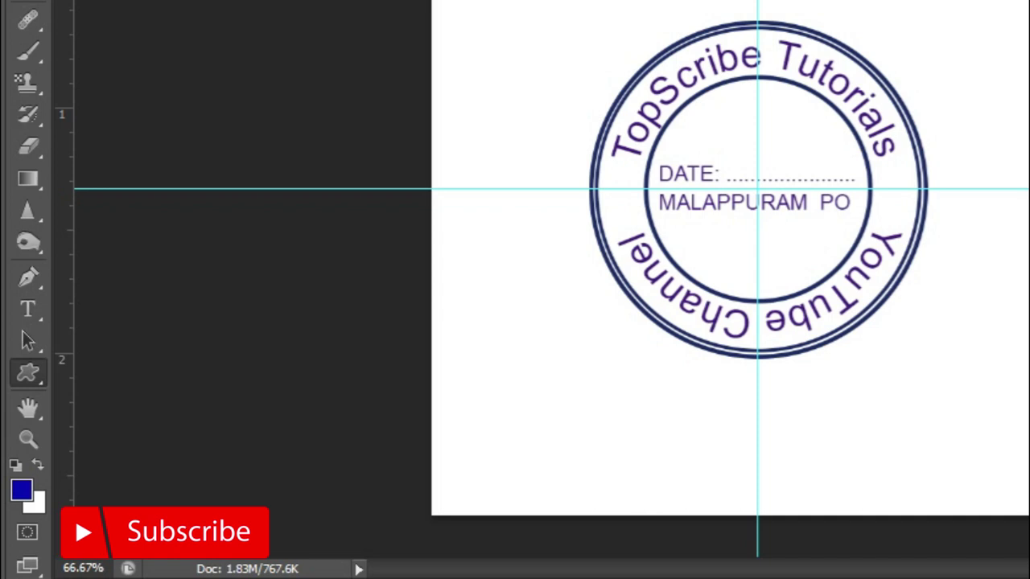
left_click(627, 22)
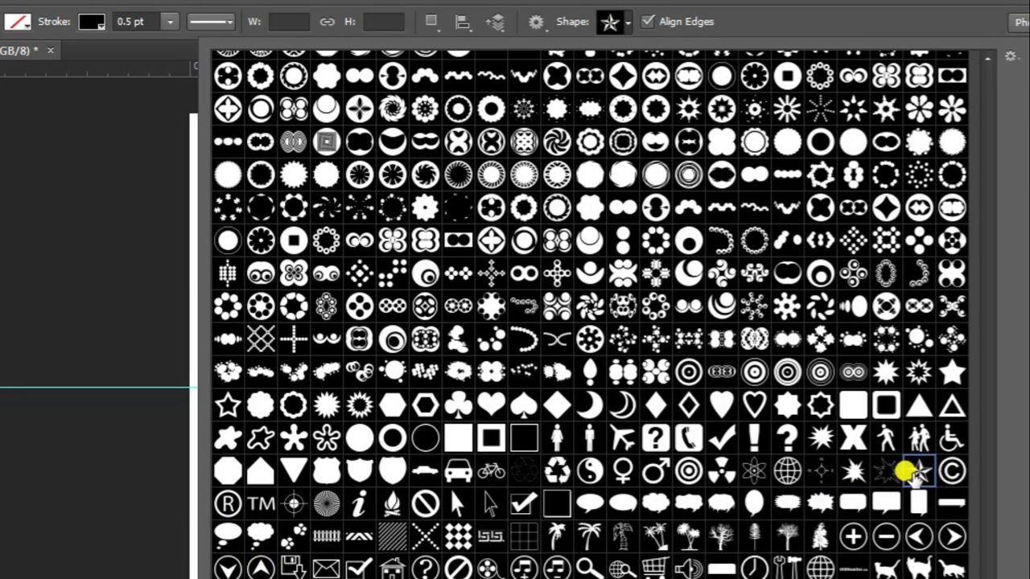
double_click(907, 473)
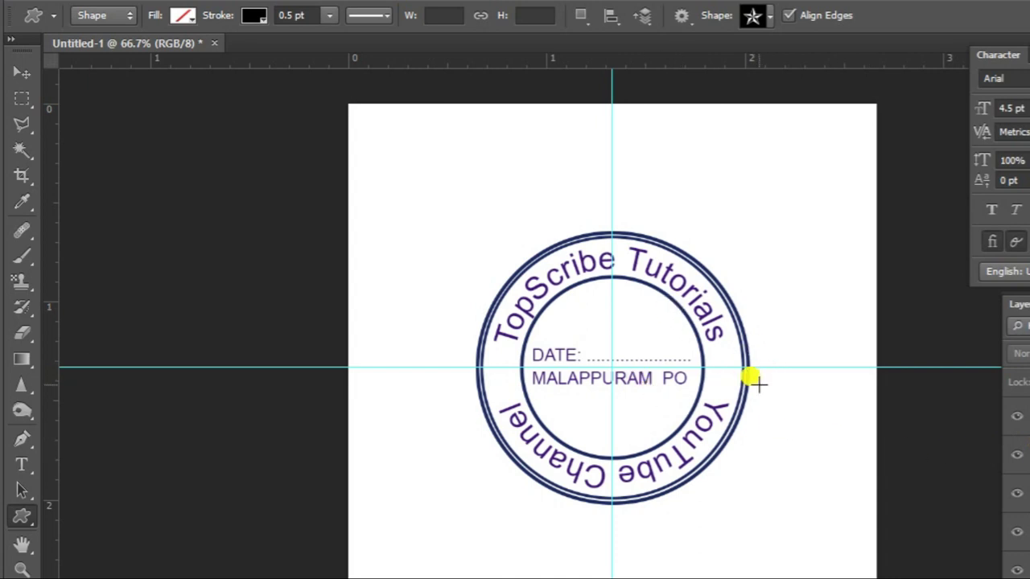
left_click(721, 371)
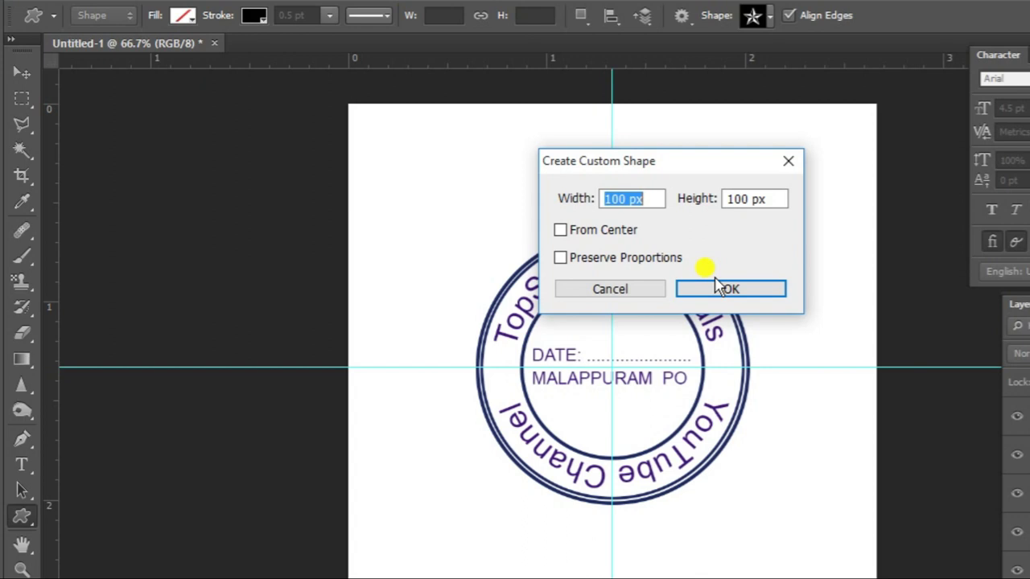
type("40")
key("Tab")
type("4")
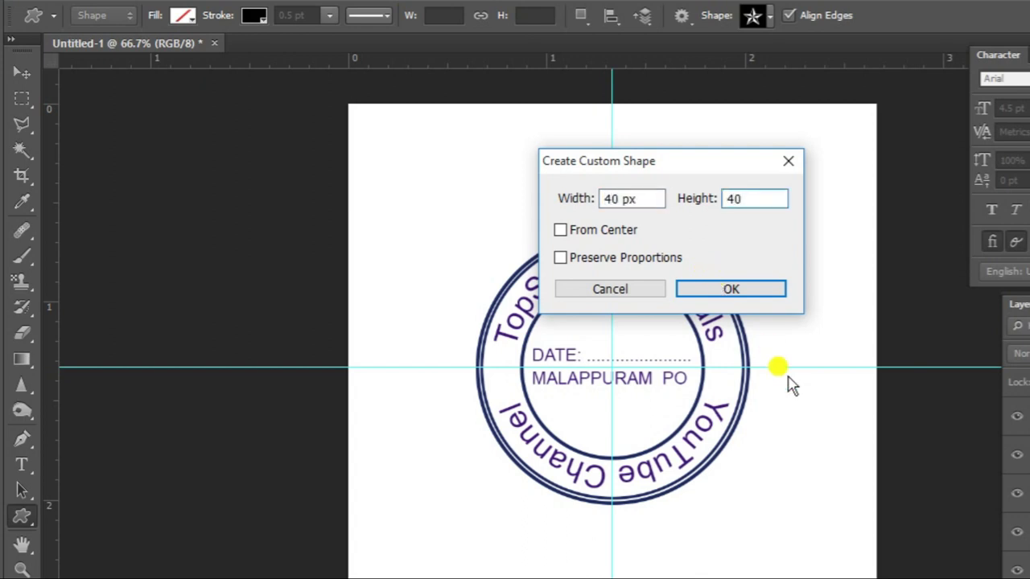
left_click(718, 288)
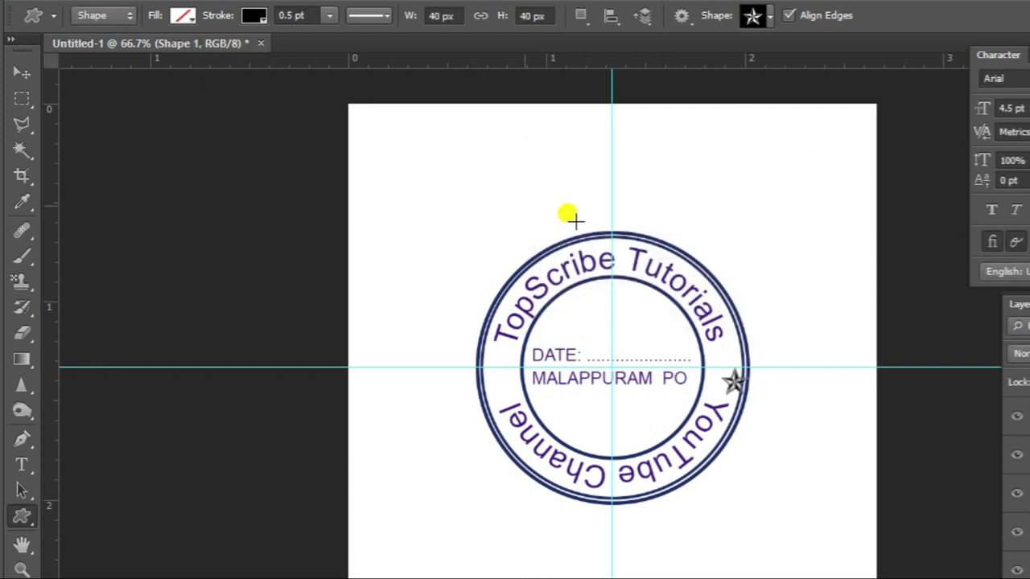
- Give the star a dark purple outline and nudge it into place on the ring's right side
left_click(254, 16)
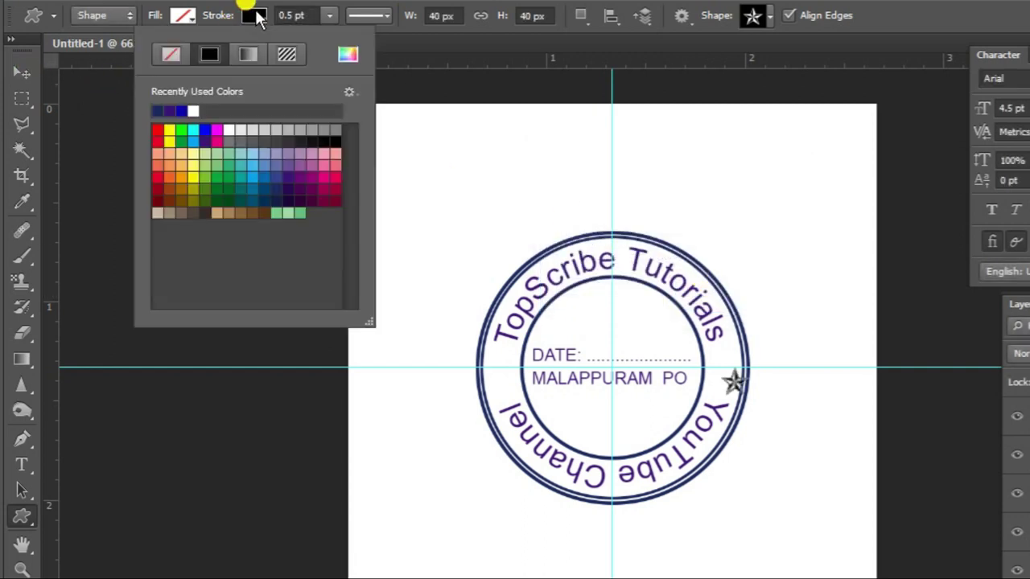
left_click(263, 187)
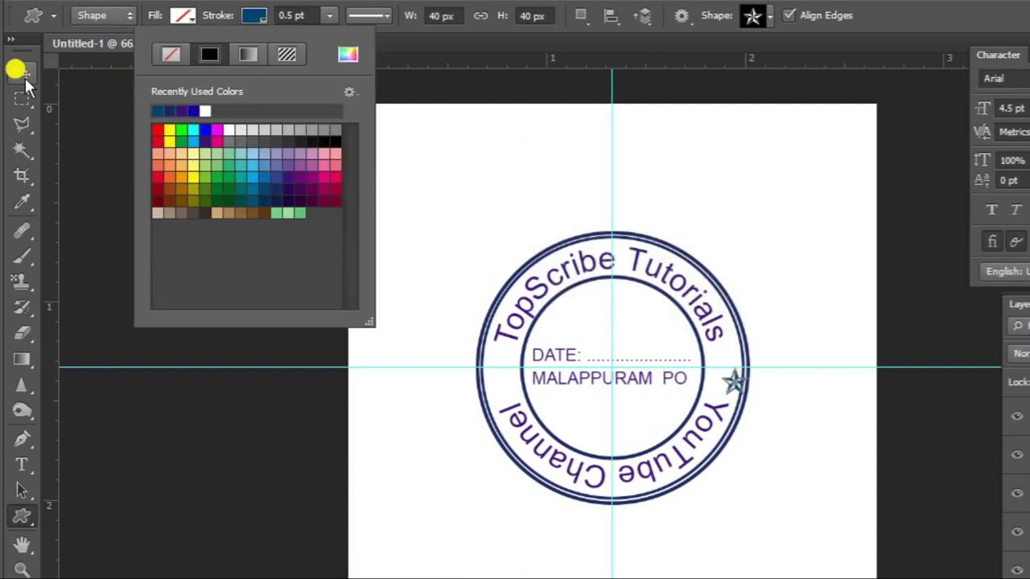
left_click(280, 170)
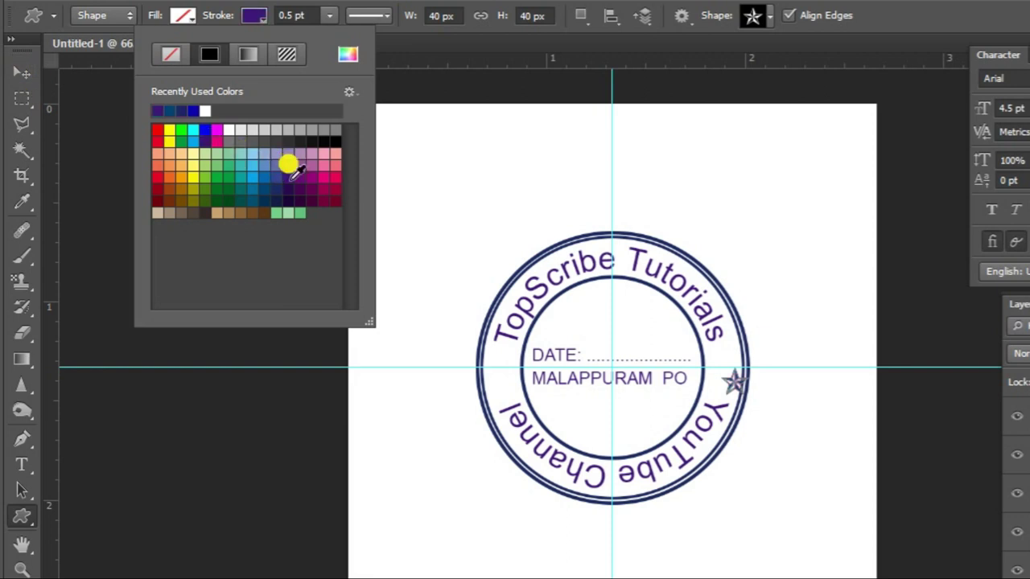
left_click(23, 70)
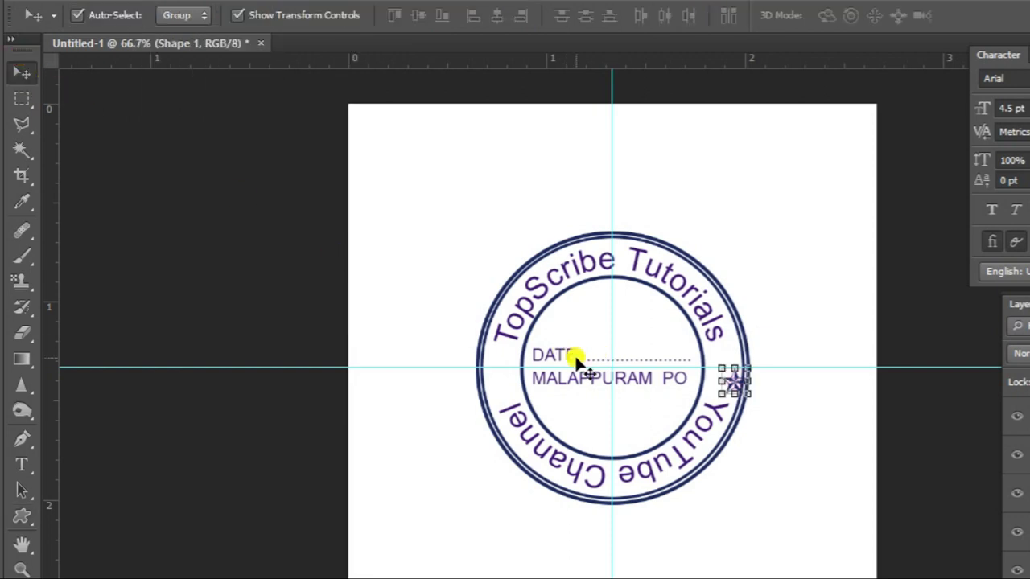
key("Left")
key("Left")
key("Left")
key("Left")
key("Left")
key("Left")
key("Left")
key("Left")
key("Left")
key("Left")
key("Left")
key("Left")
key("Left")
key("Up")
key("Up")
key("Up")
key("Up")
key("Up")
key("Up")
key("Up")
key("Up")
key("Up")
key("Right")
key("Right")
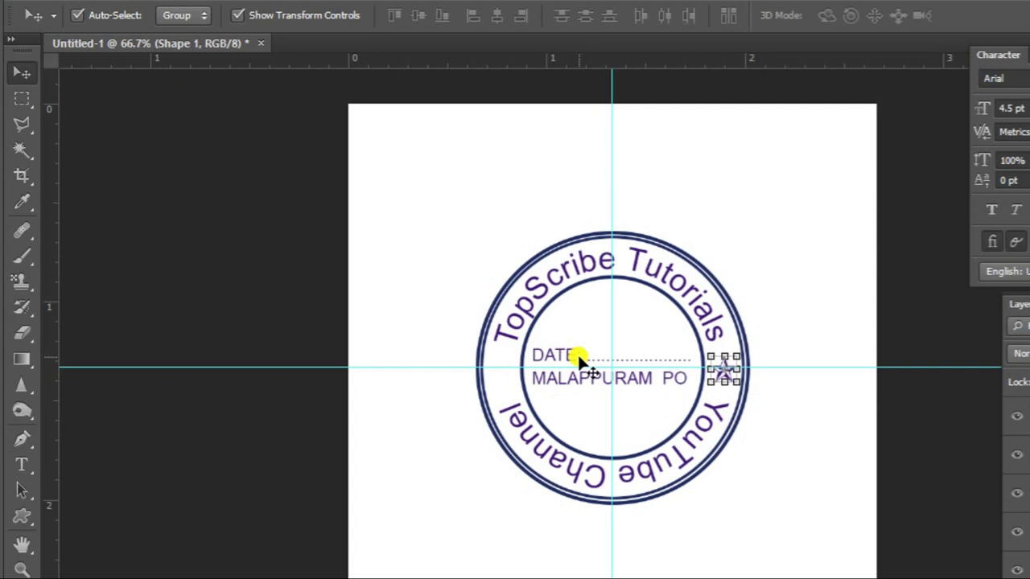
- Duplicate the star as Shape 1 copy and move it to the ring's left side
key("ctrl+j")
key("Left")
key("Left")
key("Left")
key("Left")
key("Left")
key("Left")
key("Left")
key("Left")
key("Left")
key("Left")
key("Left")
key("Left")
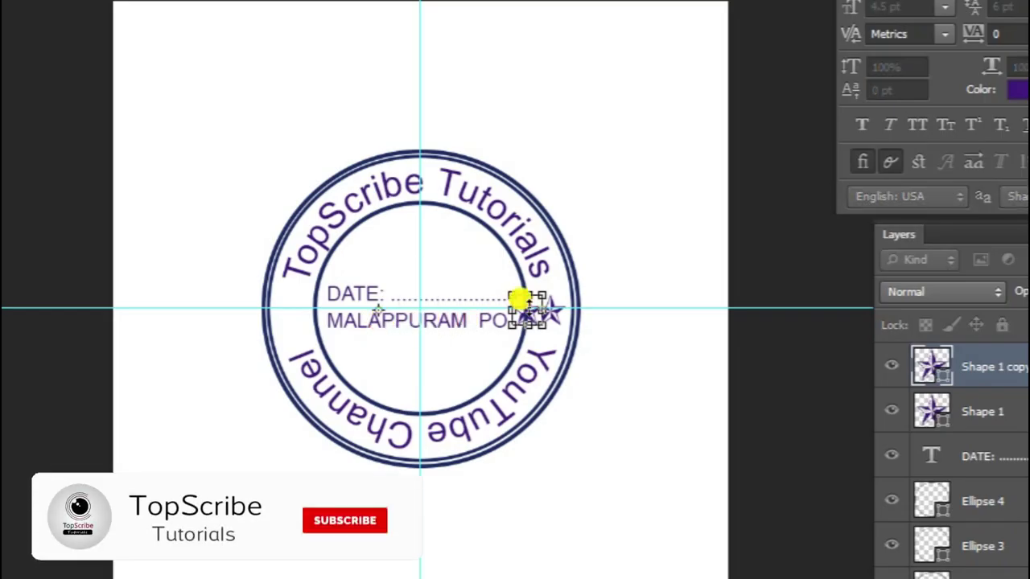
left_click_drag(524, 309, 283, 308)
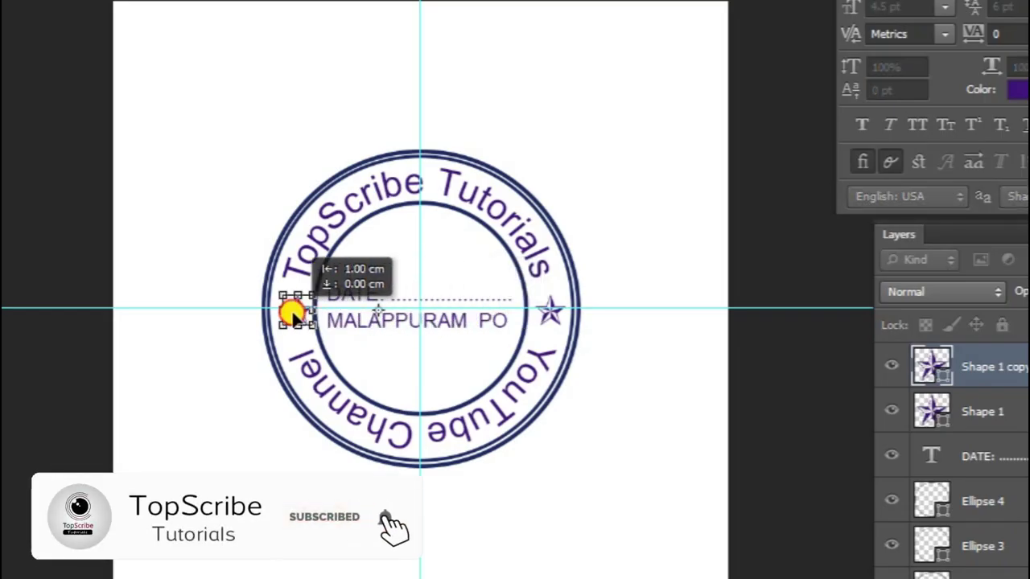
key("shift+Right")
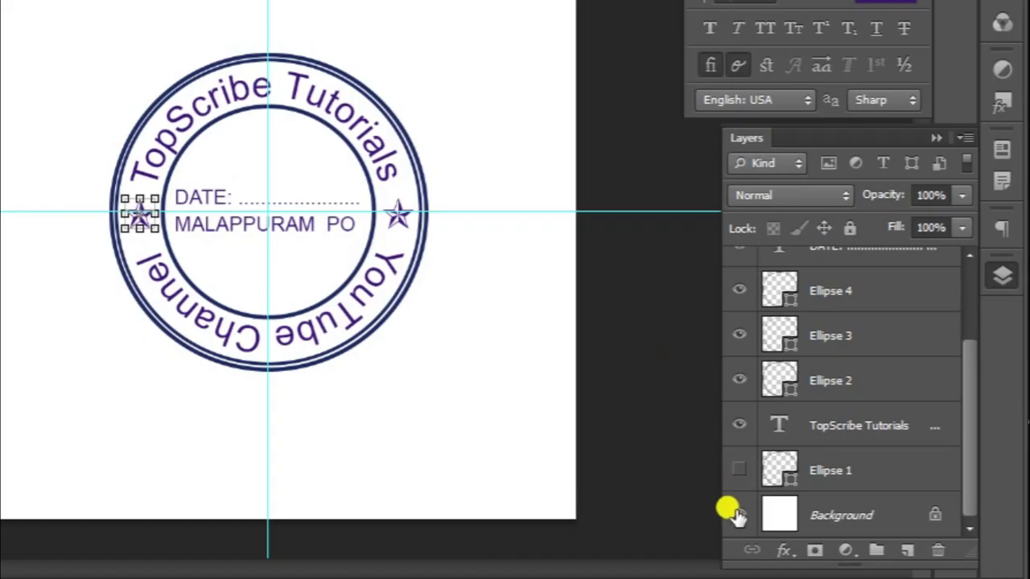
- Hide the white Background layer so the stamp shows on transparency
left_click(739, 515)
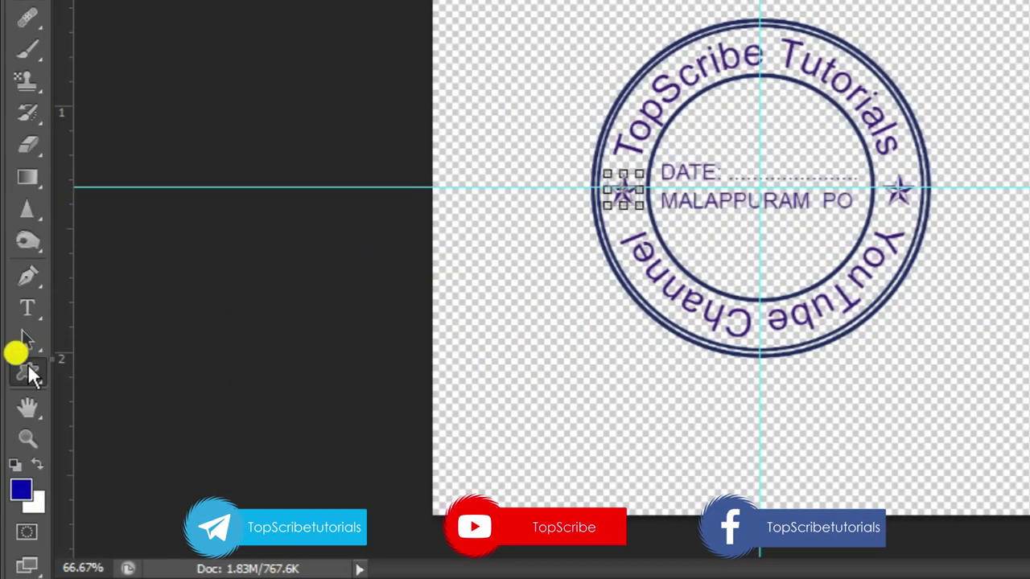
right_click(18, 444)
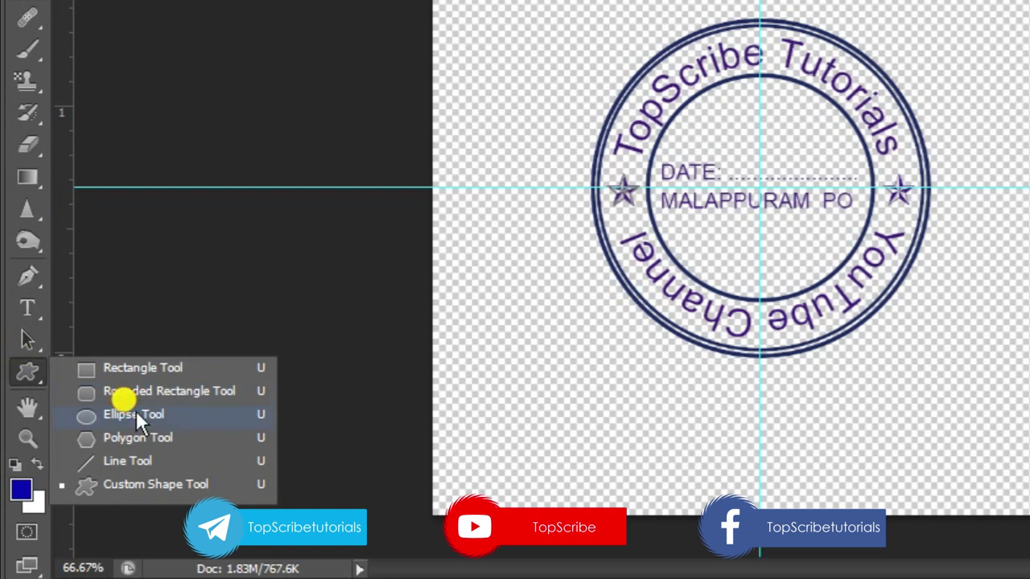
- Create an ellipse 400 px wide and 300 px tall, centred on the stamp
left_click(136, 413)
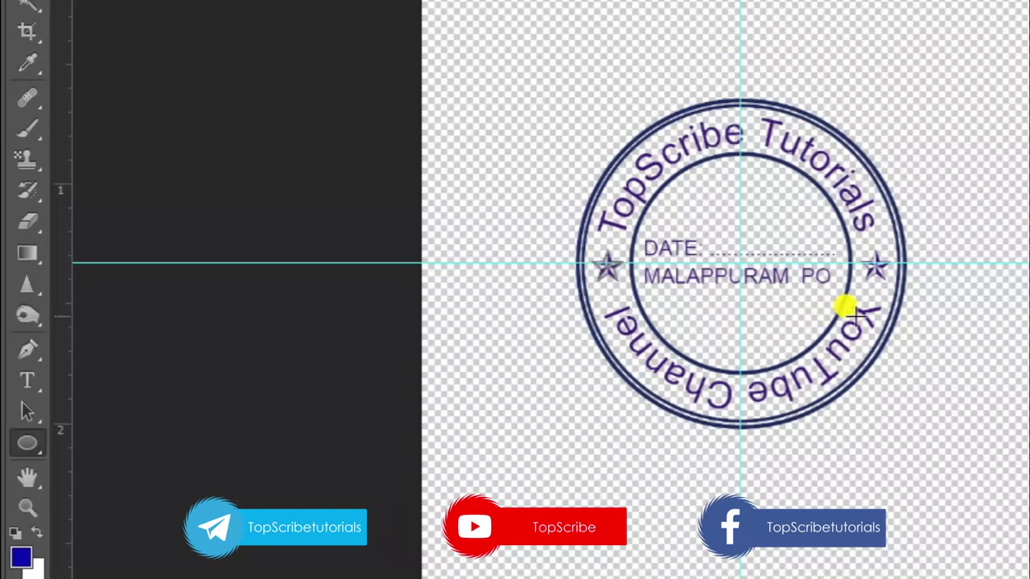
left_click(738, 261)
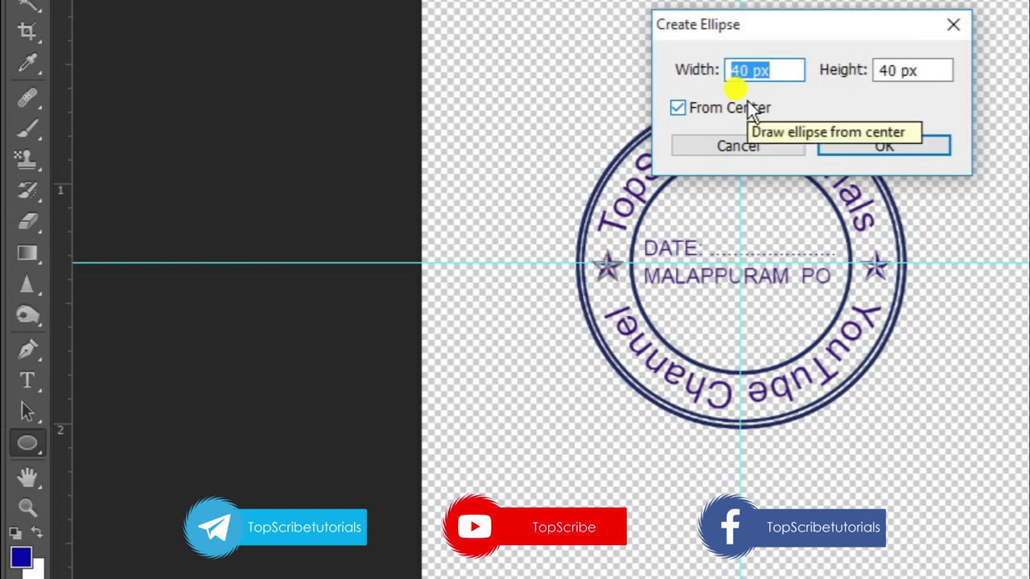
type("5")
key("BackSpace")
type("400")
key("Tab")
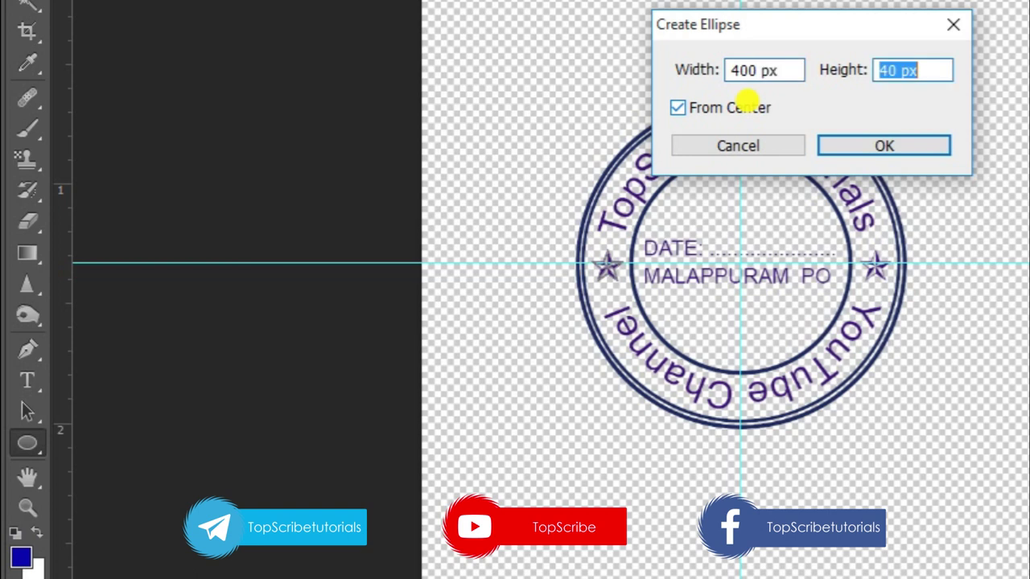
type("300")
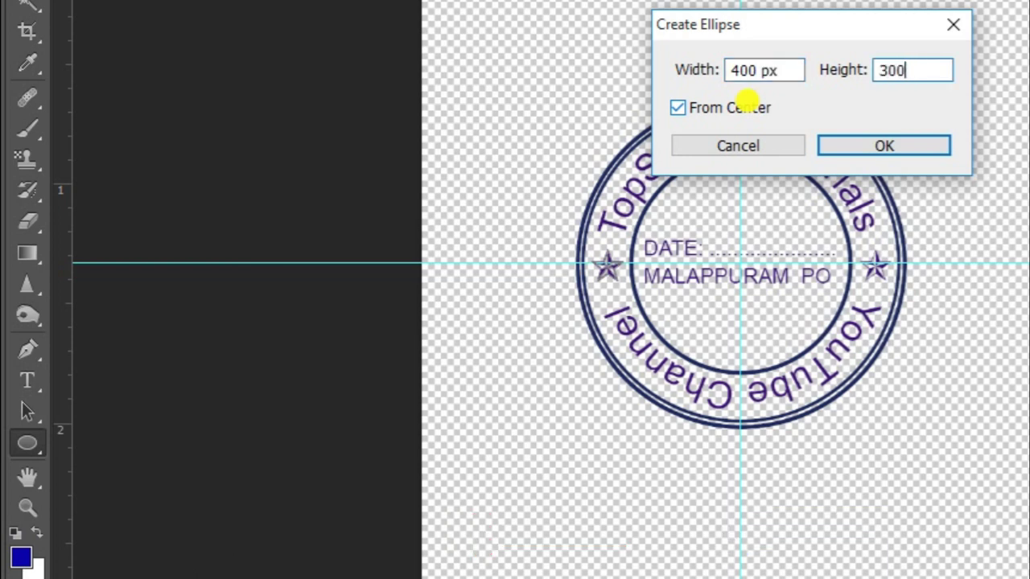
left_click(821, 146)
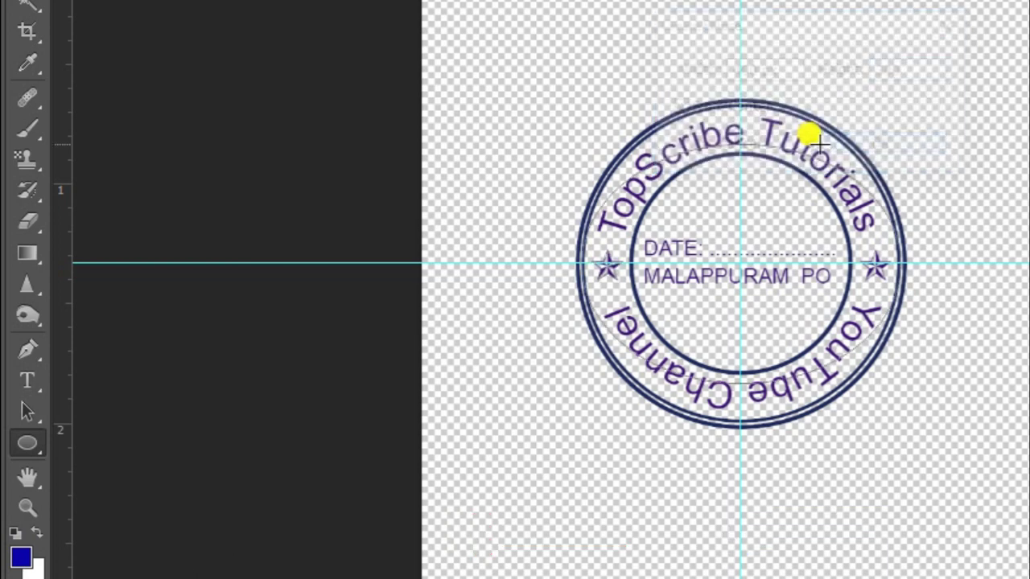